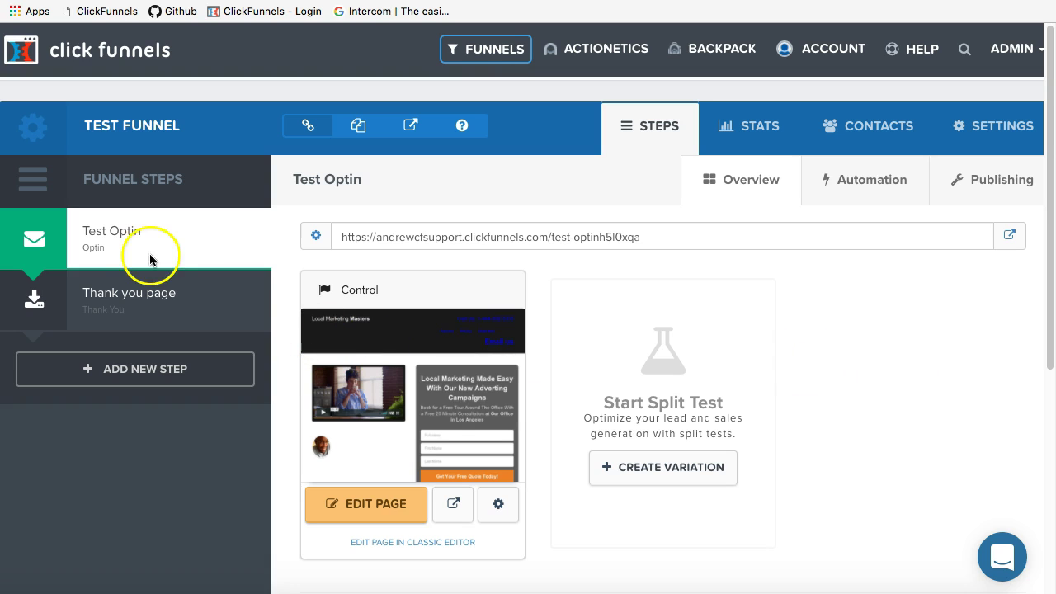
Open the Test Optin page in the editor and select the opt-in form's row.
left_click(351, 500)
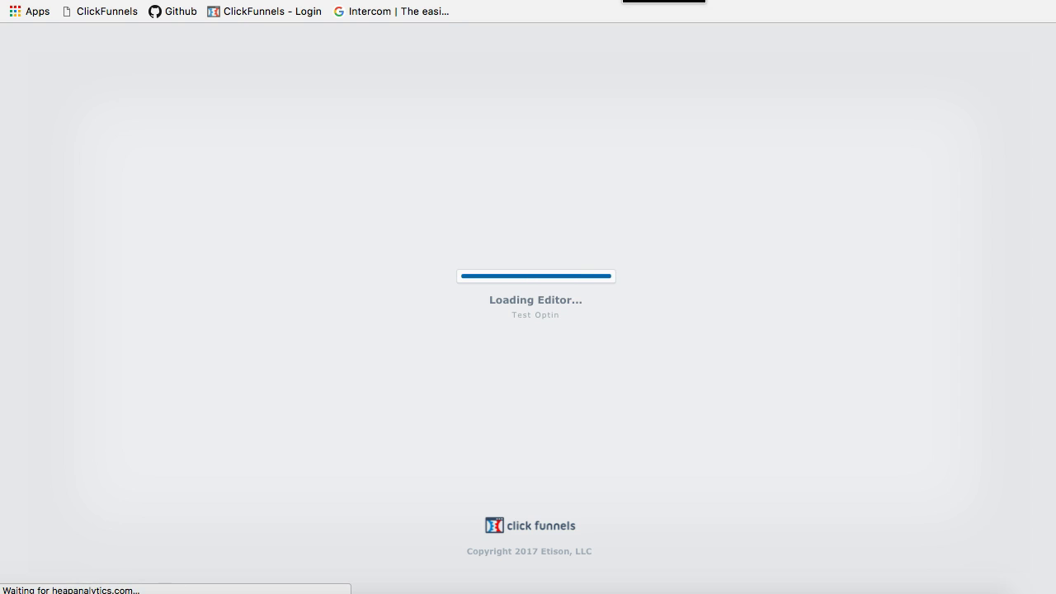
scroll(763, 260, "down", 3)
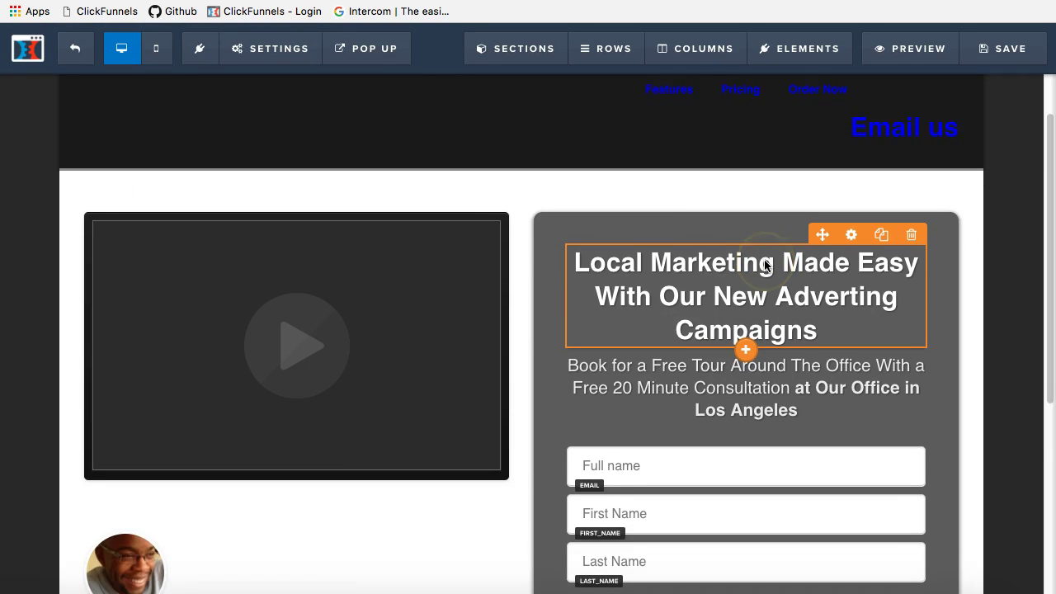
left_click(767, 357)
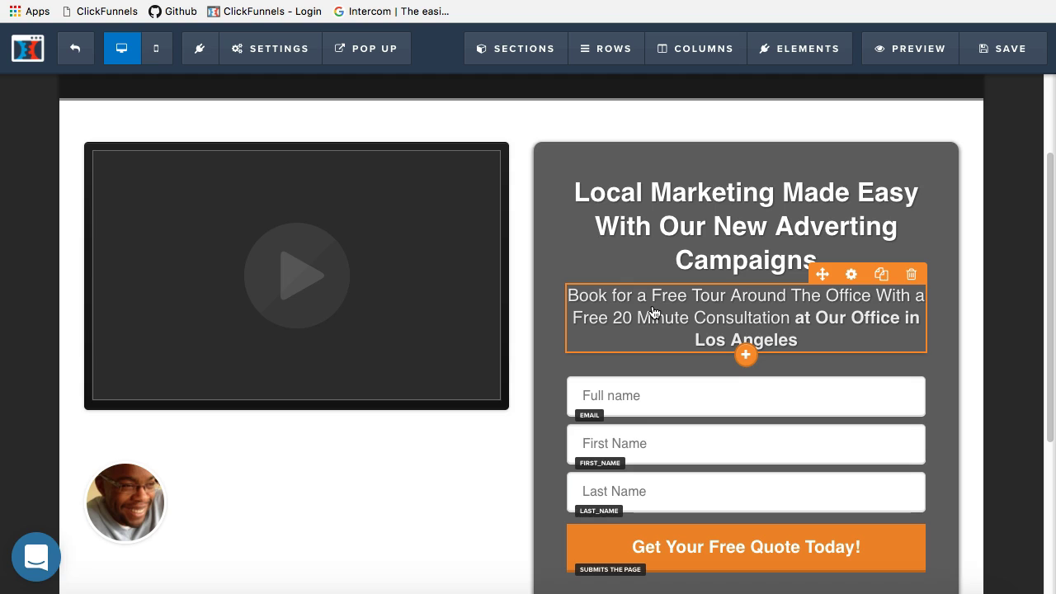
scroll(652, 312, "down", 2)
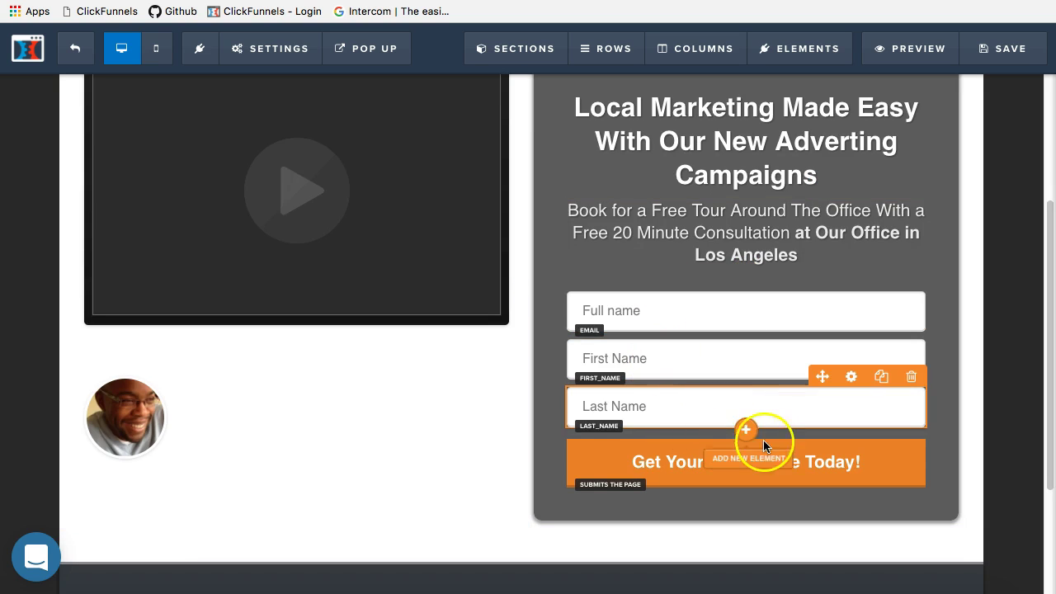
Insert an input below Last Name with input type Address and placeholder 'Address'.
left_click(747, 429)
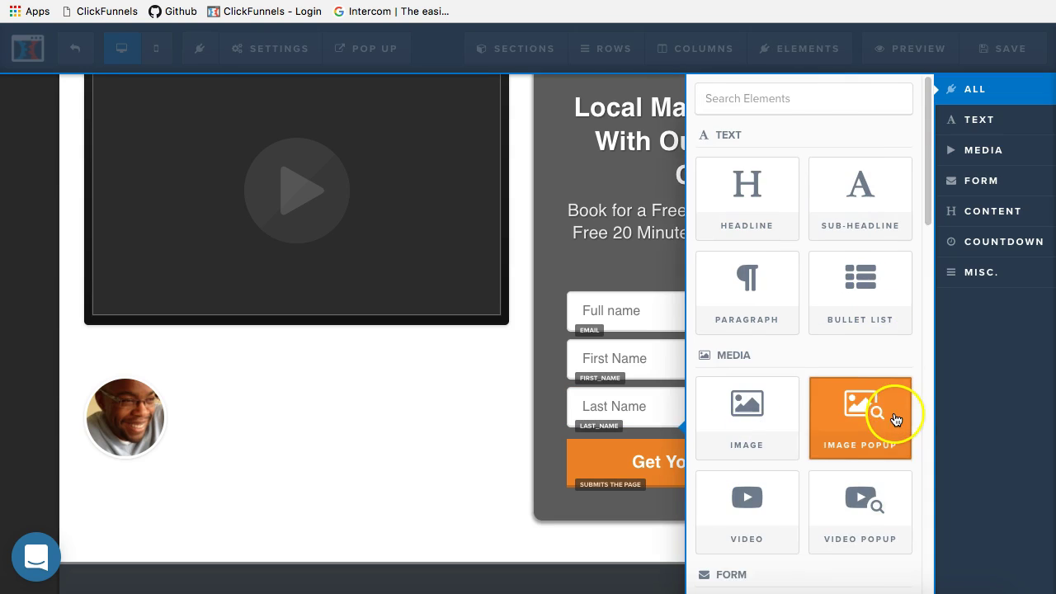
scroll(894, 419, "down", 5)
left_click(863, 441)
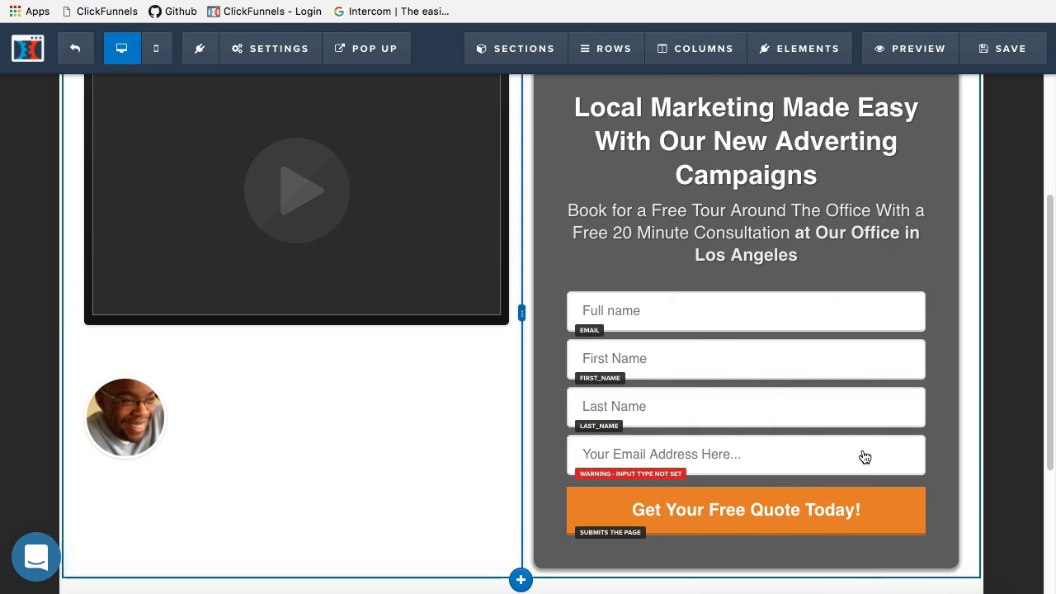
left_click(854, 427)
left_click(946, 236)
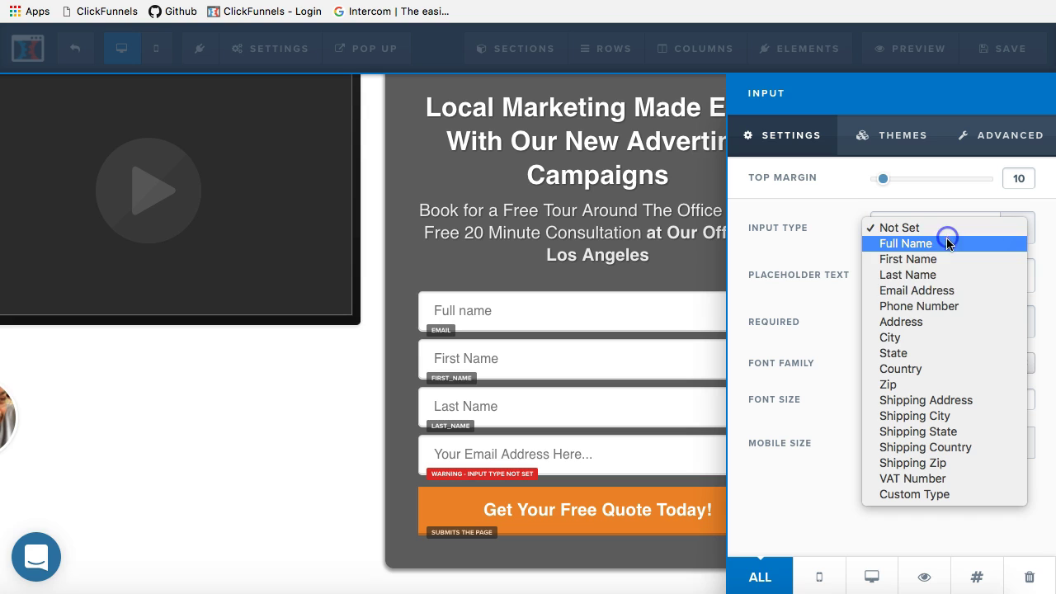
left_click(937, 321)
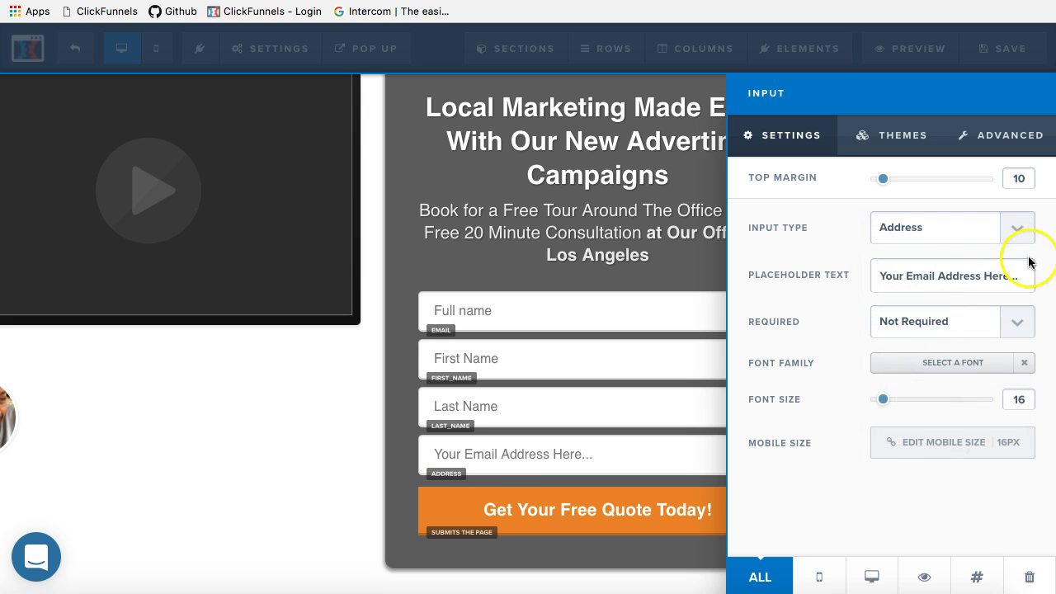
left_click_drag(1027, 273, 863, 250)
type("Address")
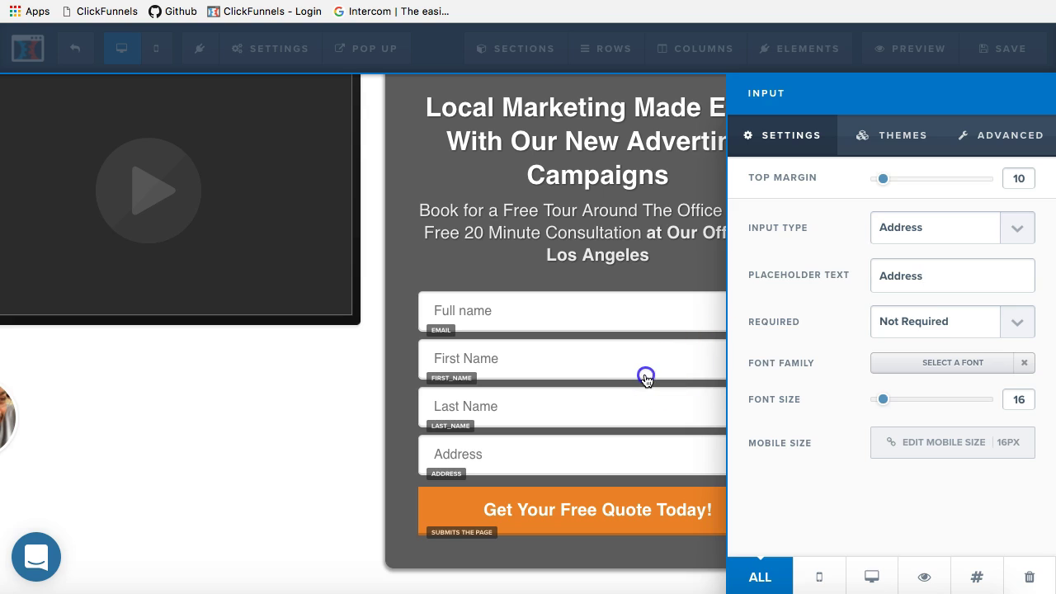
left_click(646, 372)
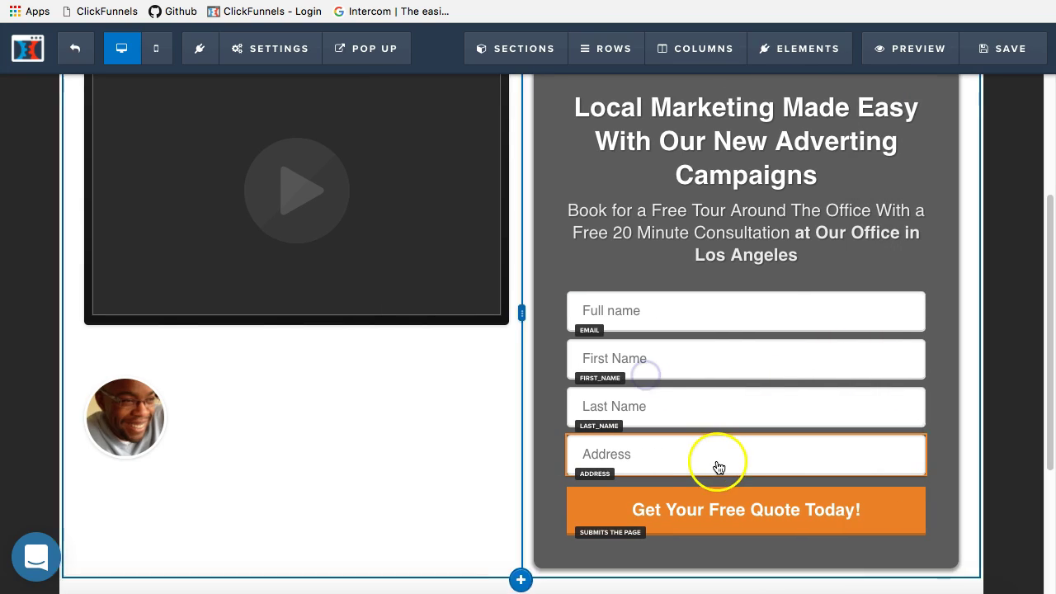
Insert another input below Address and give it a custom input type.
left_click(744, 476)
scroll(896, 437, "down", 4)
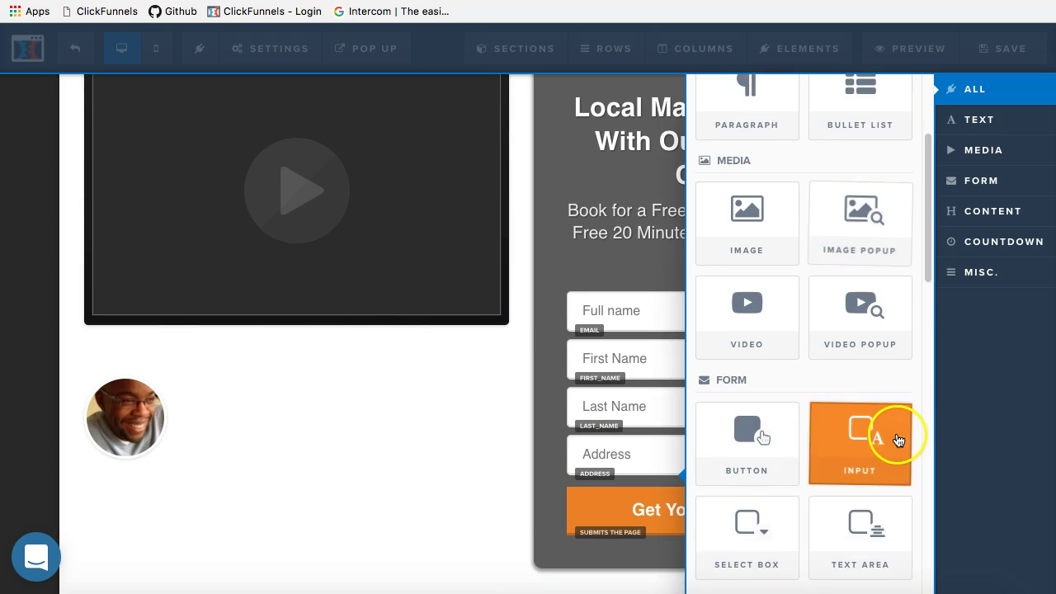
left_click(869, 340)
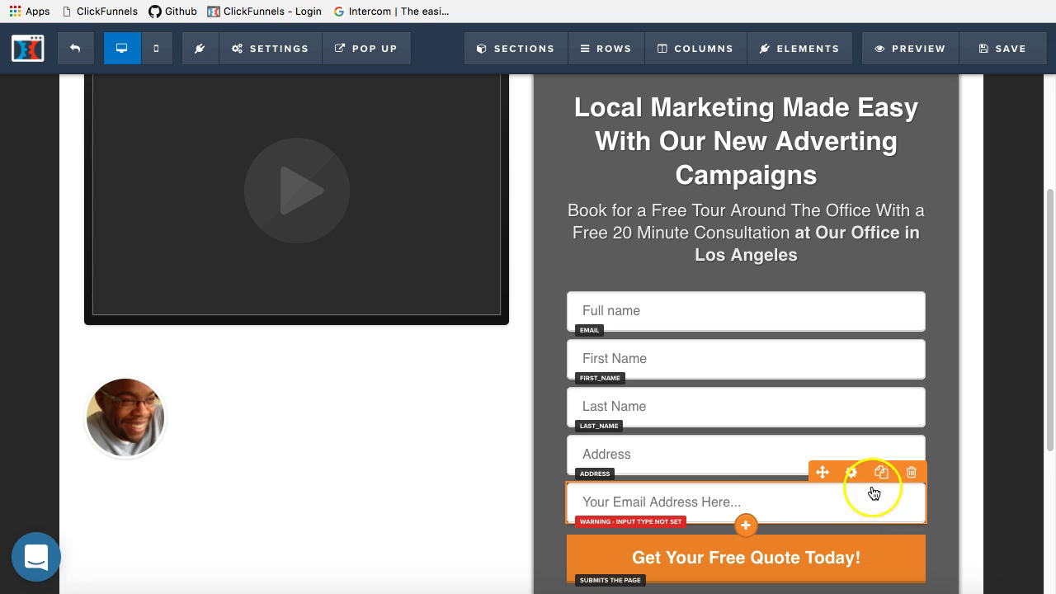
left_click(852, 476)
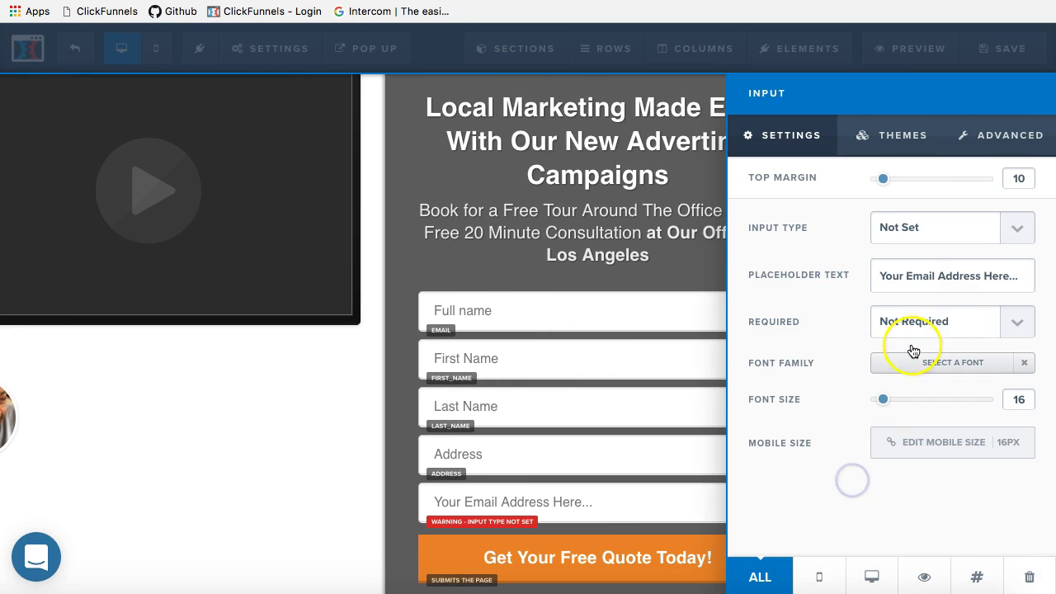
left_click(1017, 228)
left_click(946, 494)
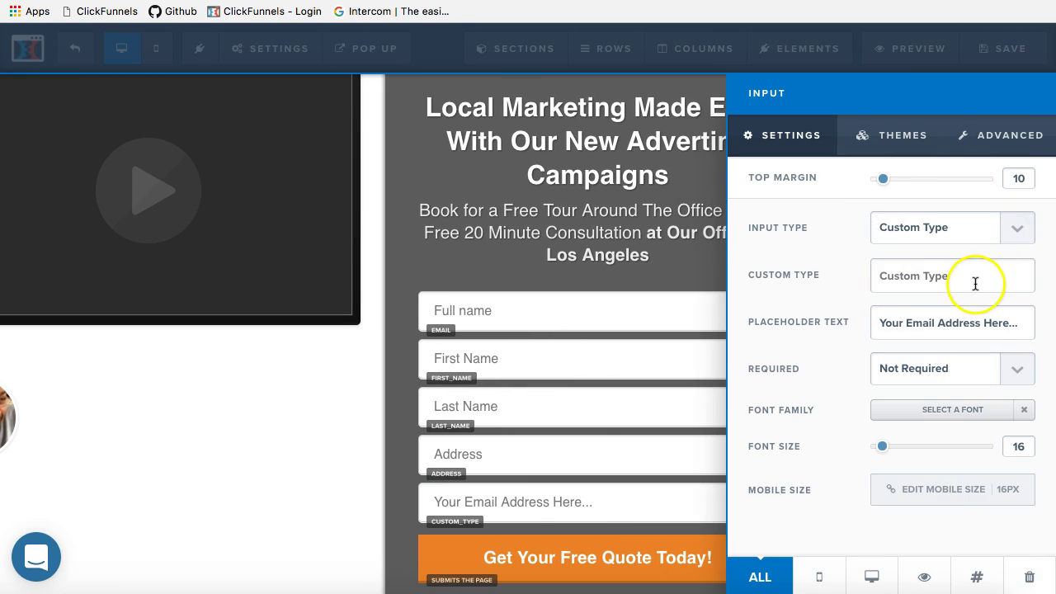
Name the custom type 'Website', set the placeholder to 'Favorite Website', and save the page.
left_click(975, 282)
type("Website")
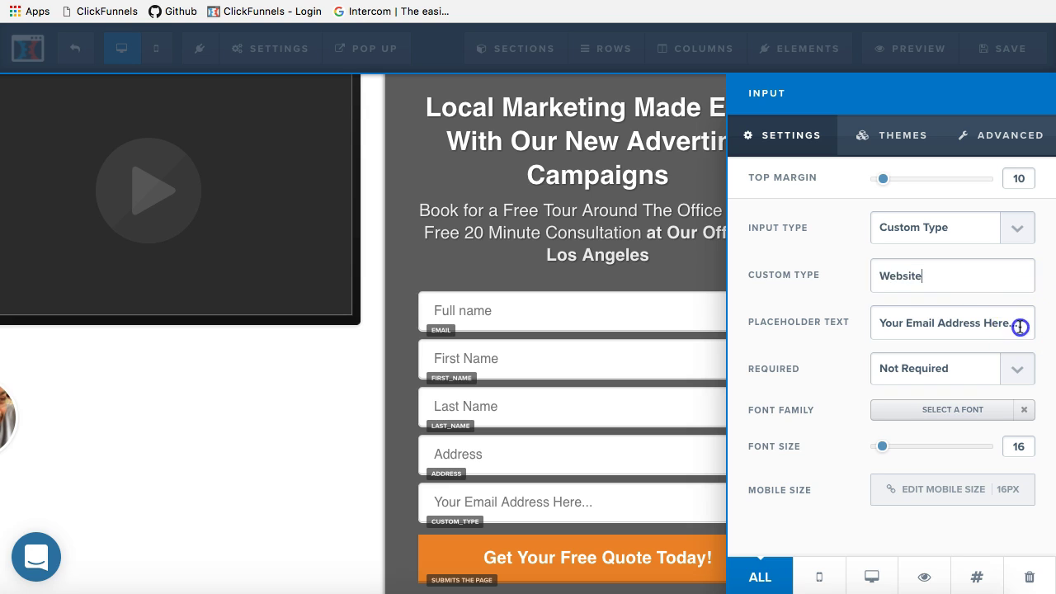
left_click_drag(1020, 328, 857, 311)
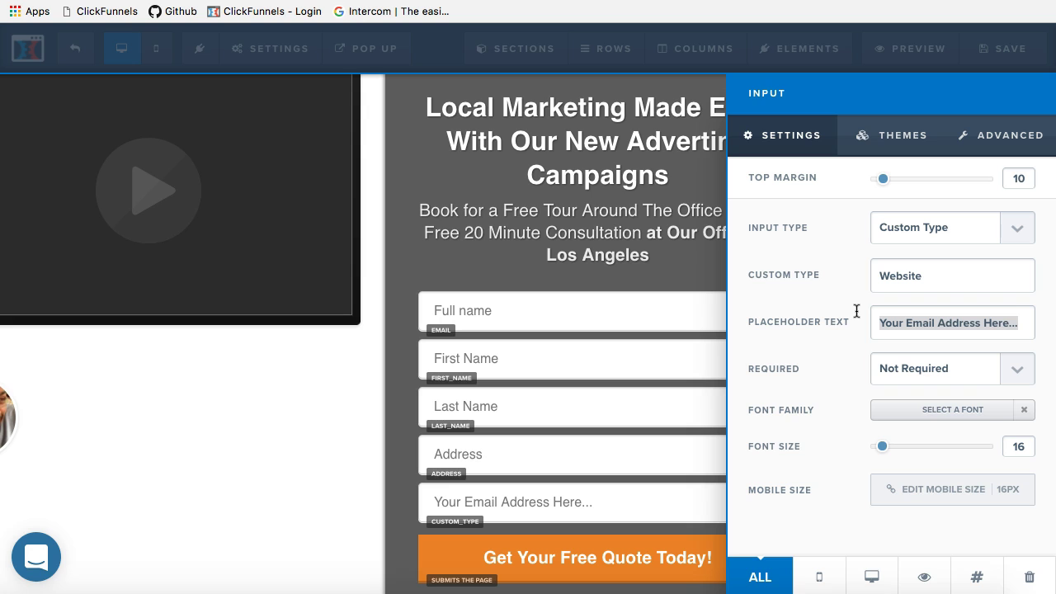
key("BackSpace")
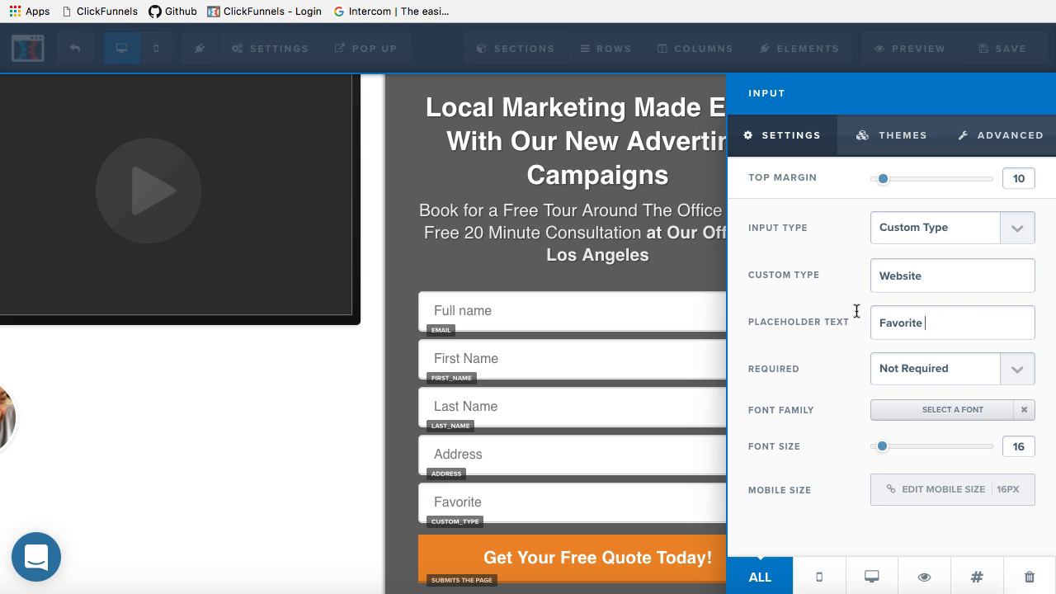
left_click(589, 311)
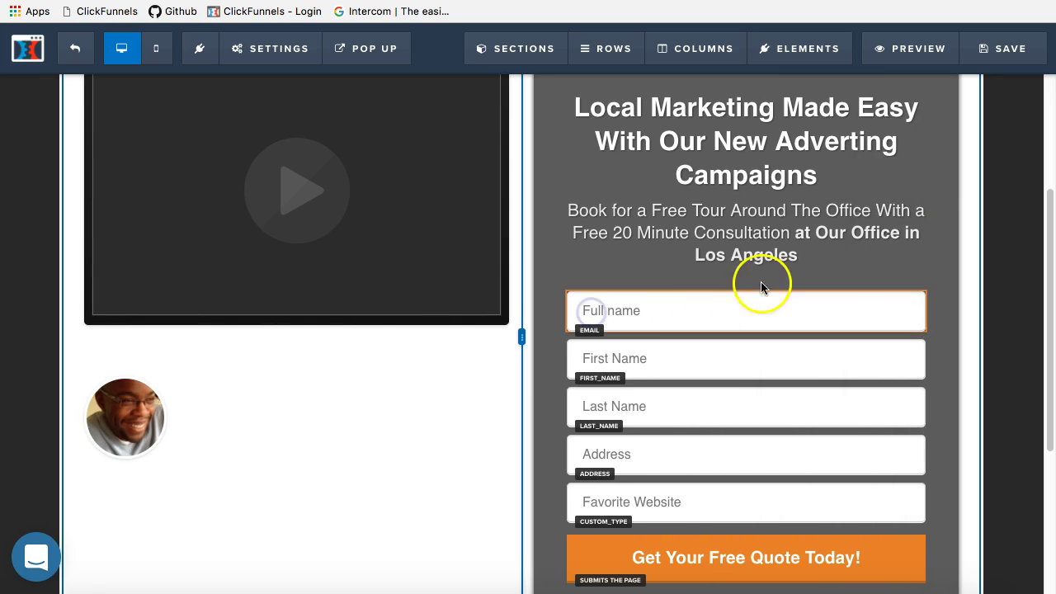
left_click(1002, 49)
left_click(744, 462)
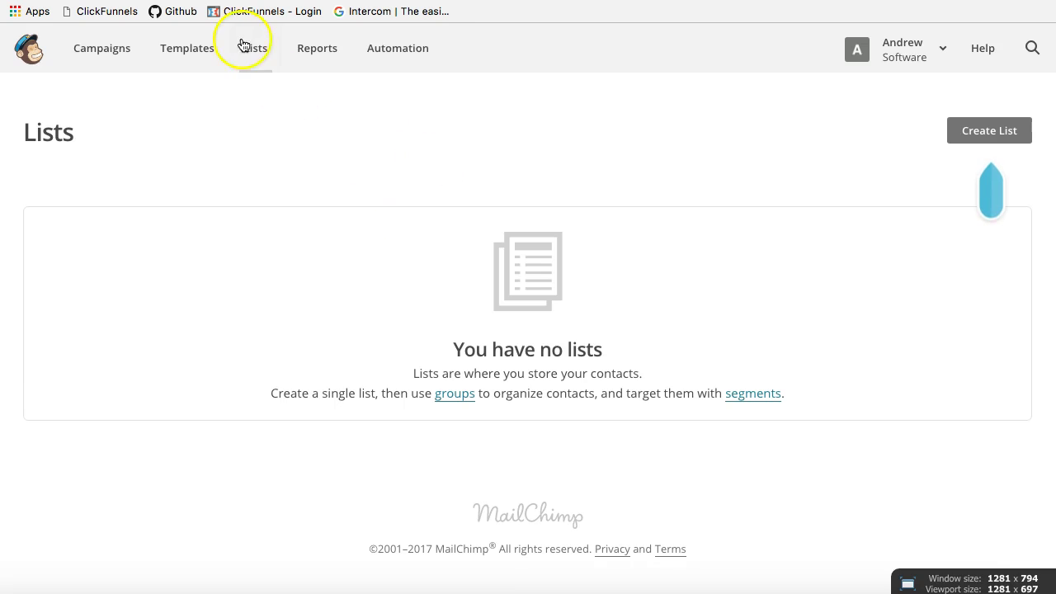
Start a new list named 'ClickFunnels Web-Form Test' with the suggested sender e-mail and name.
left_click(987, 132)
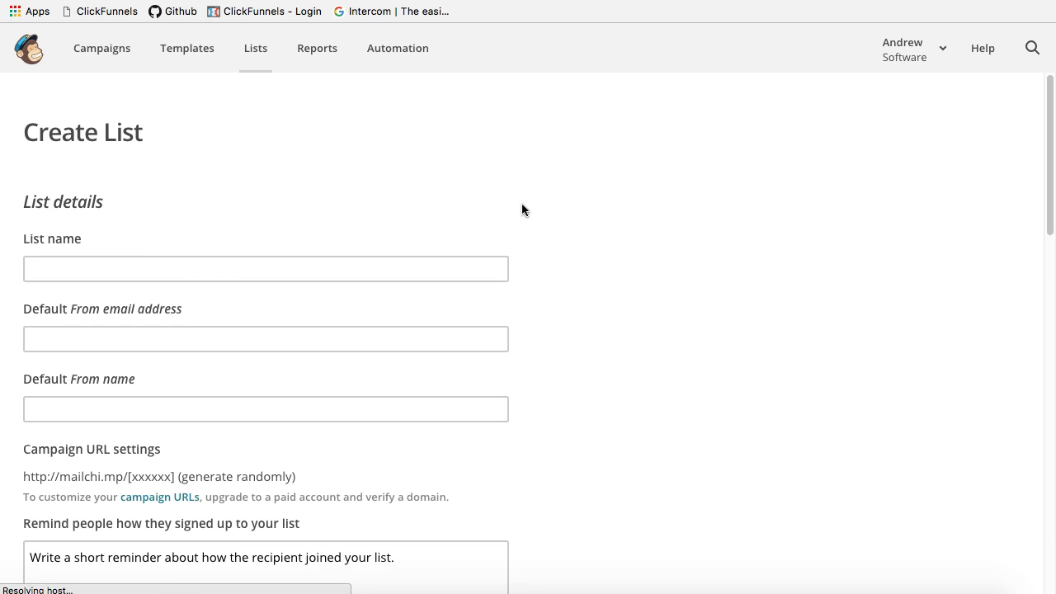
left_click(127, 271)
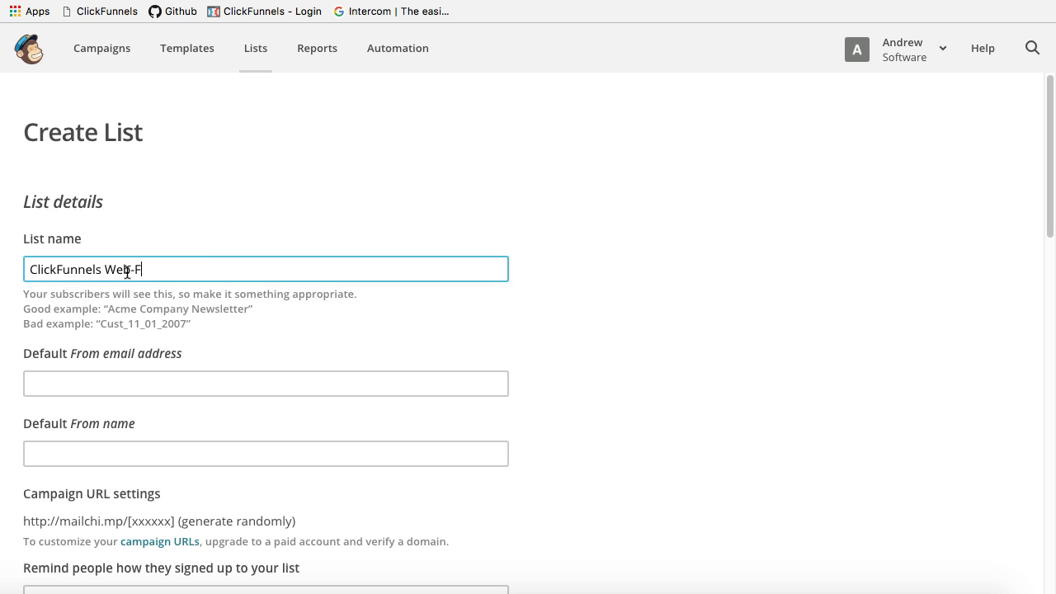
left_click(90, 375)
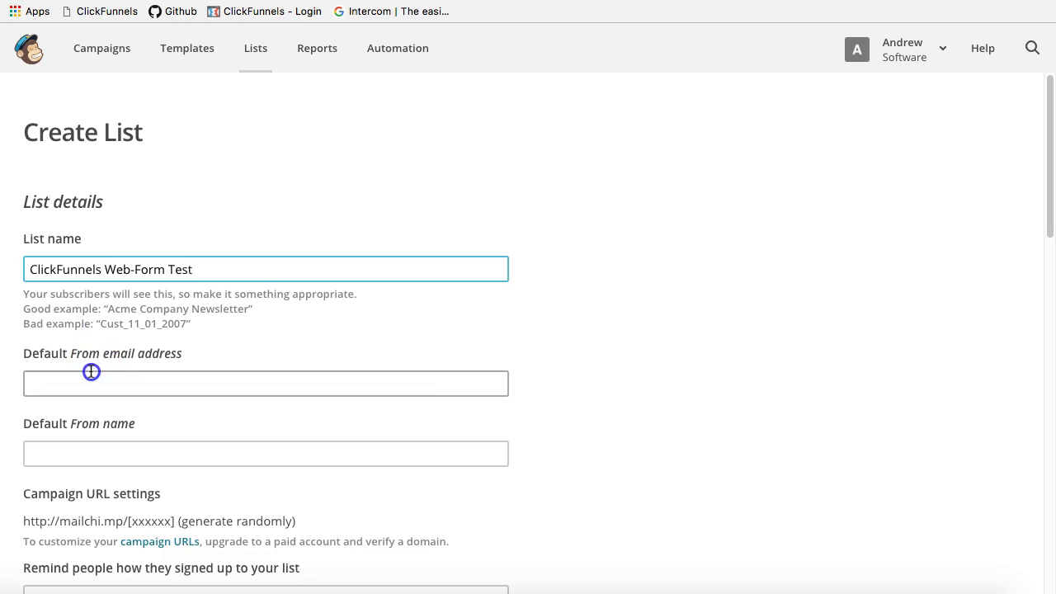
type("a")
left_click(87, 384)
left_click(85, 419)
type("A")
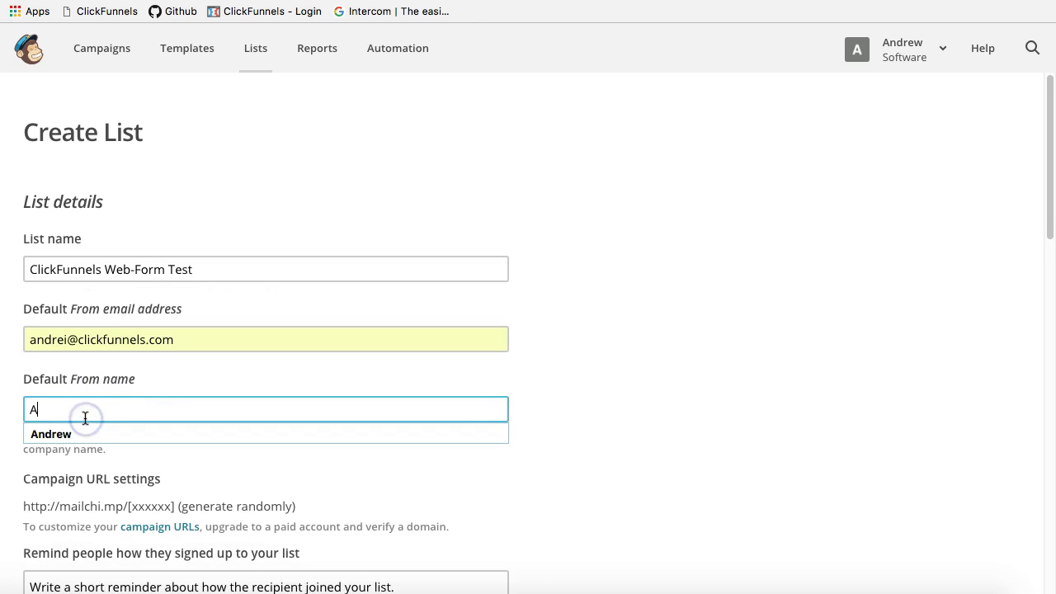
type("n")
left_click(86, 434)
Write a signup reminder mentioning ClickFunnels and save the new list.
scroll(167, 378, "down", 5)
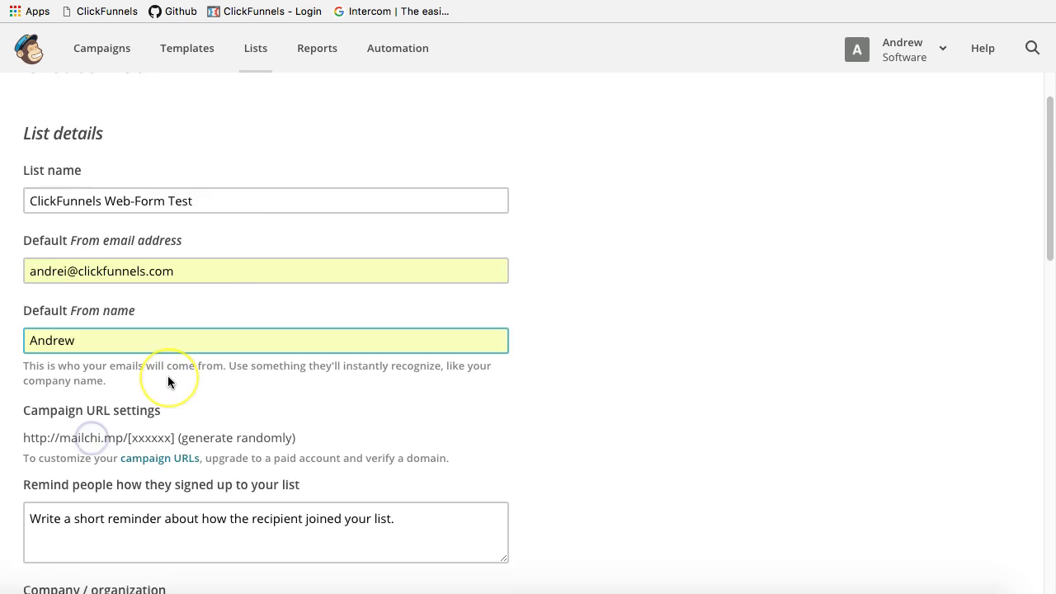
left_click(393, 287)
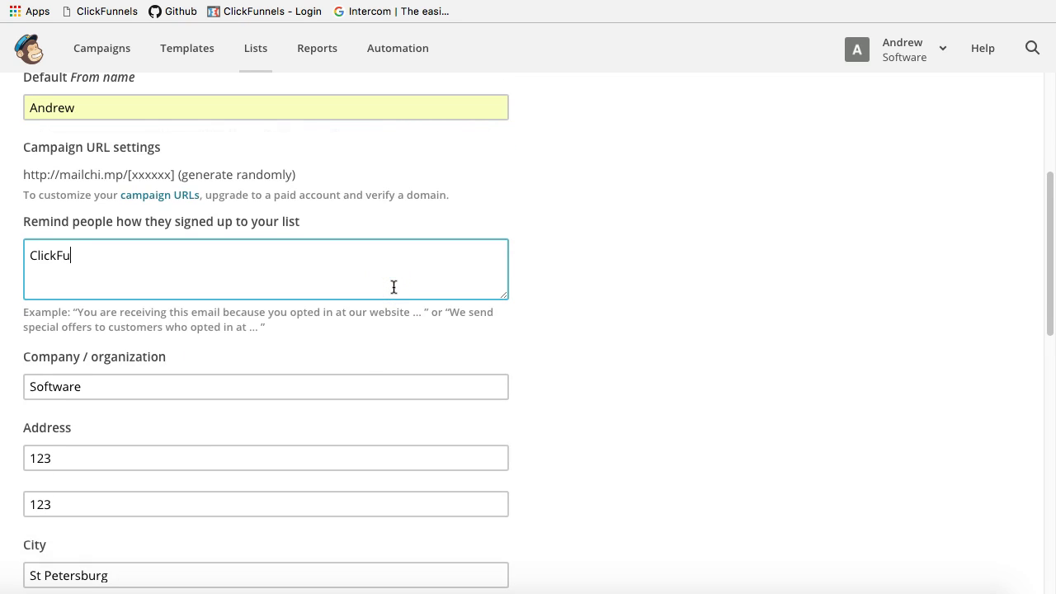
type("ClickFunnels")
scroll(389, 387, "down", 10)
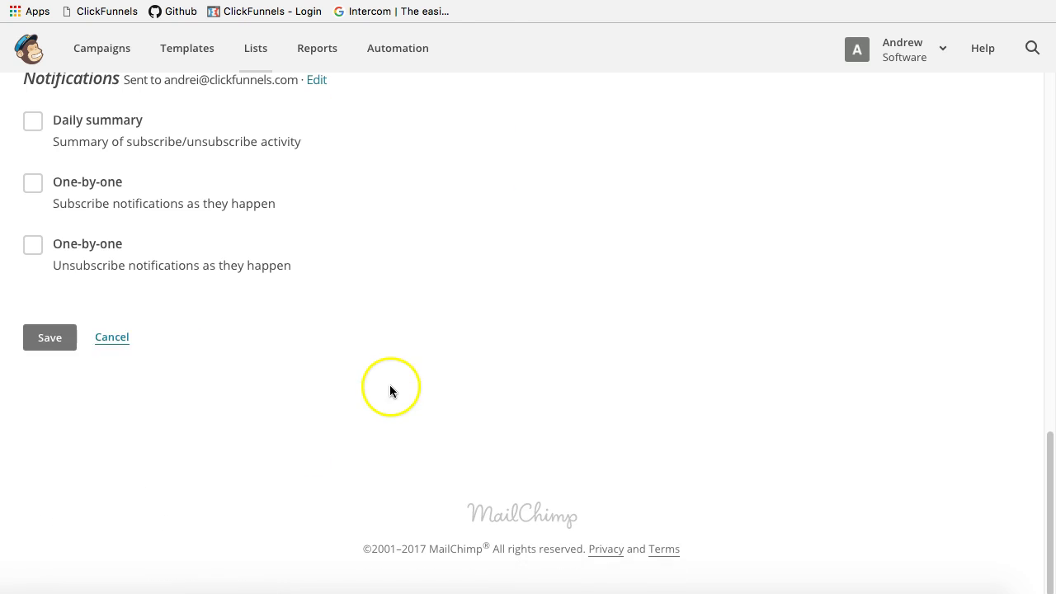
left_click(51, 340)
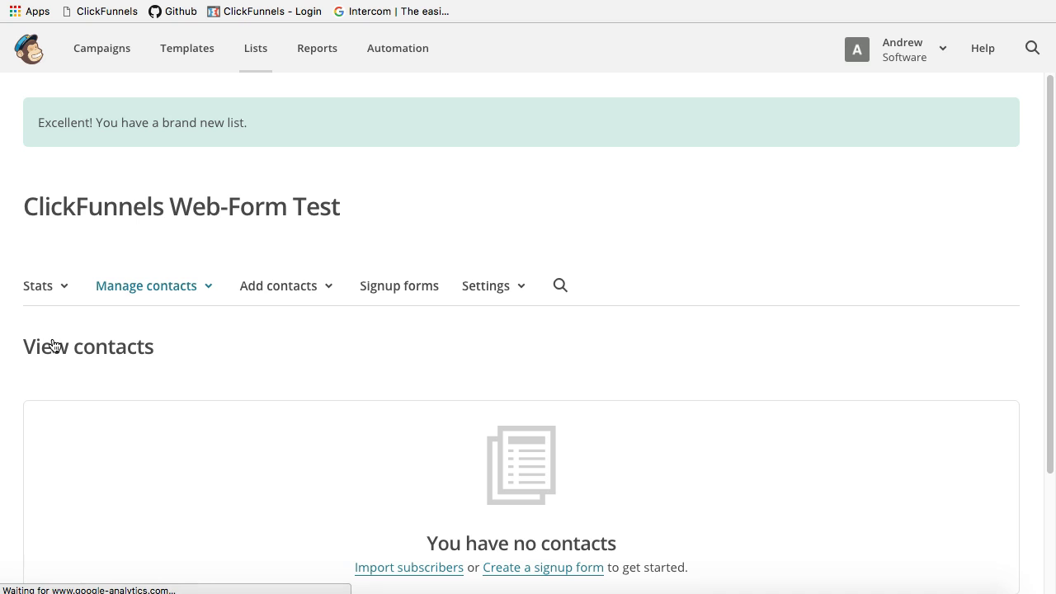
Open the list fields and merge tags page and compare it with the ClickFunnels form fields.
left_click(501, 285)
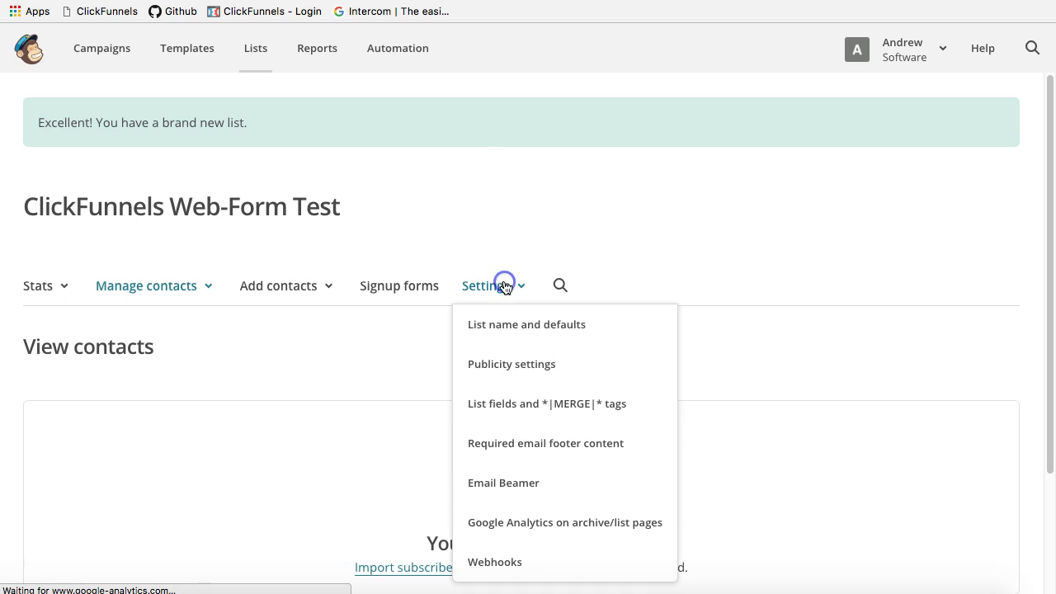
left_click(535, 415)
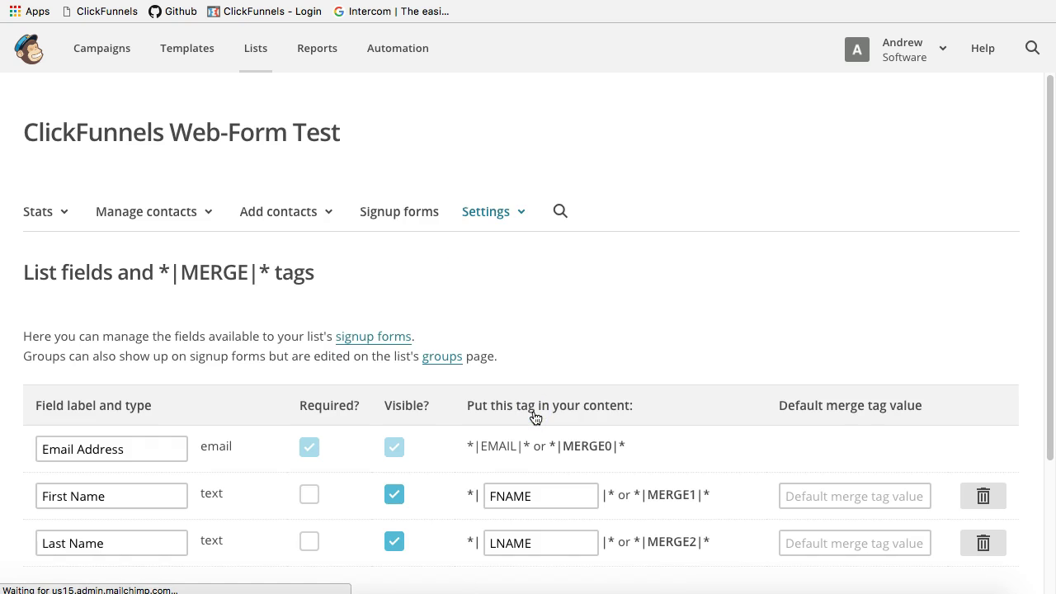
scroll(535, 346, "down", 3)
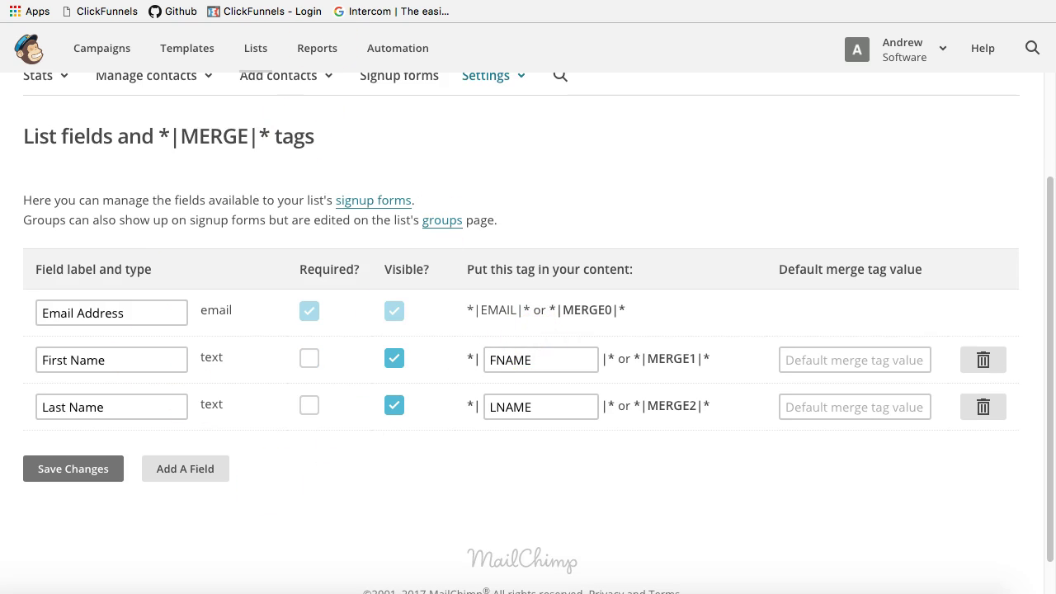
key("ctrl+Tab")
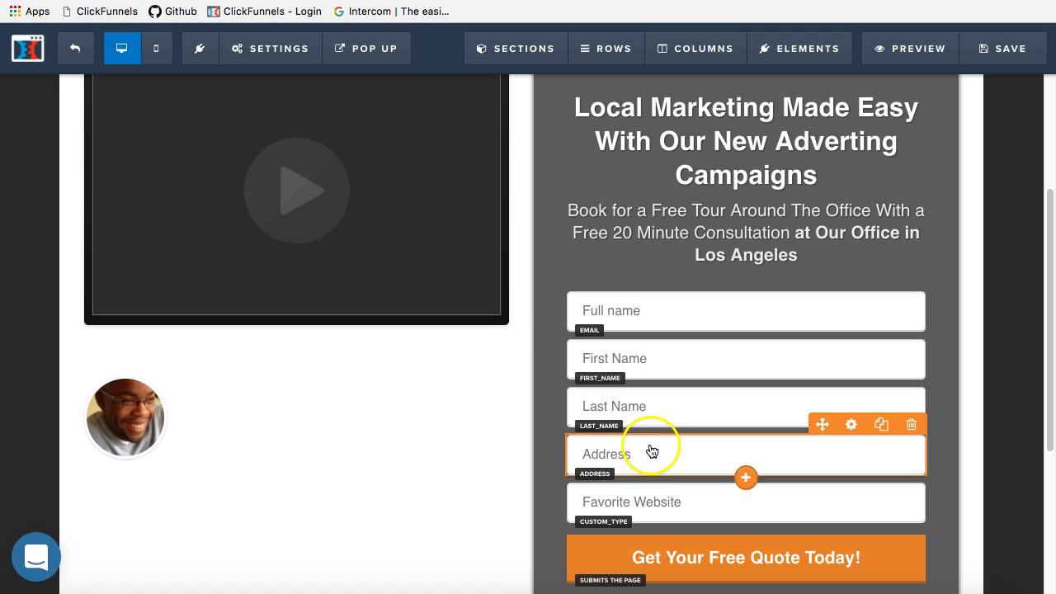
key("ctrl+shift+Tab")
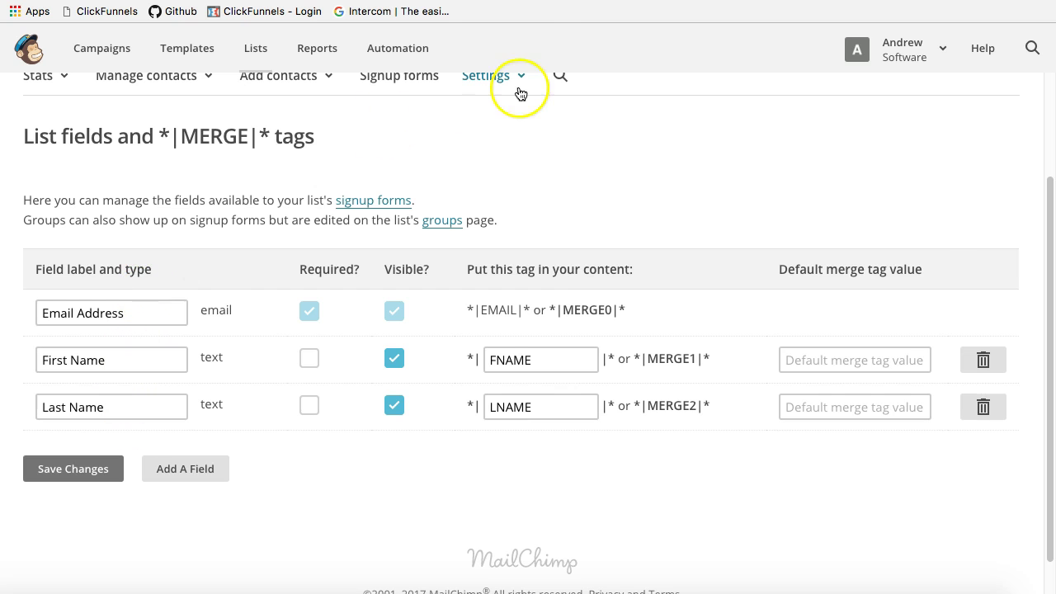
key("ctrl+Tab")
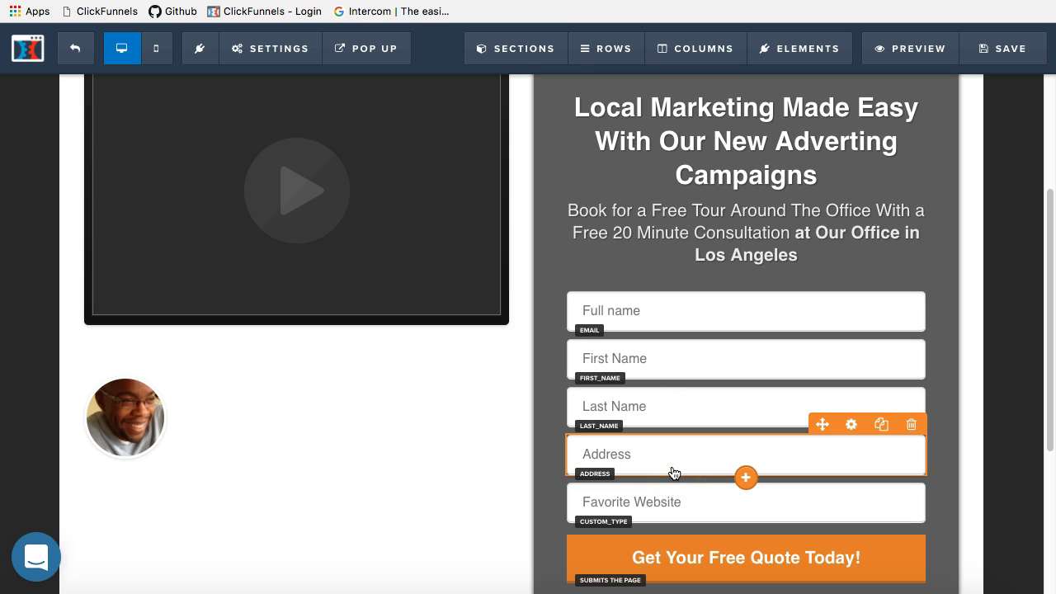
left_click(719, 498)
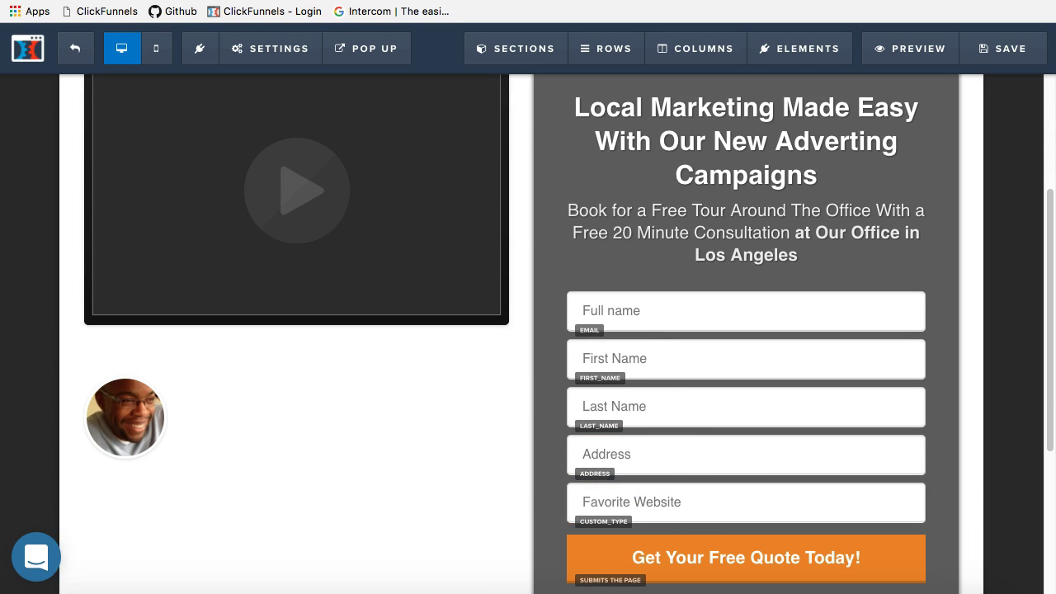
key("ctrl+Tab")
Add a text field labelled Address, keeping its merge tag MMERGE3.
left_click(180, 471)
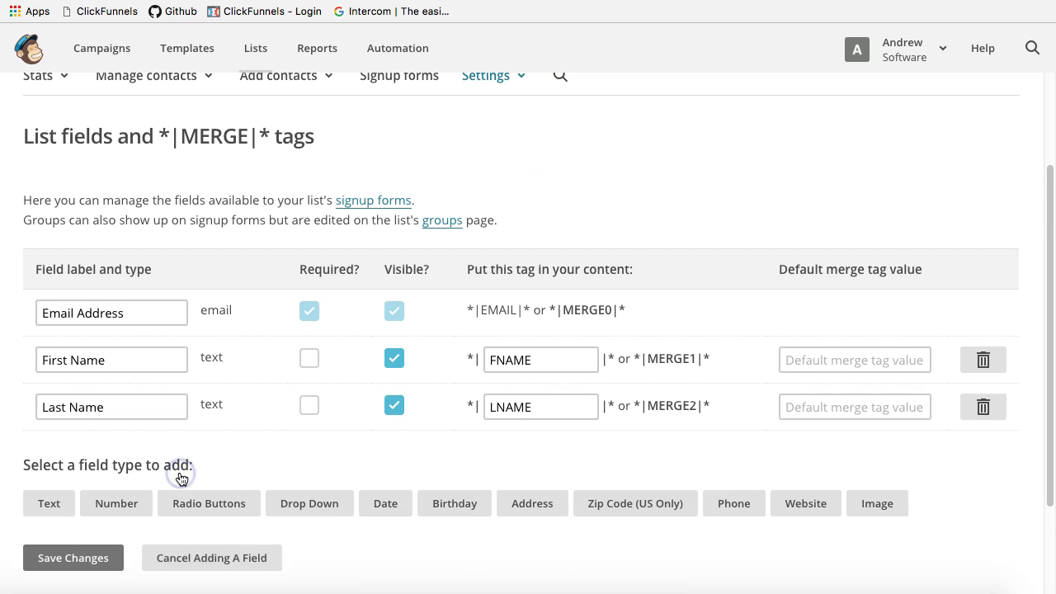
scroll(170, 462, "down", 2)
left_click(46, 416)
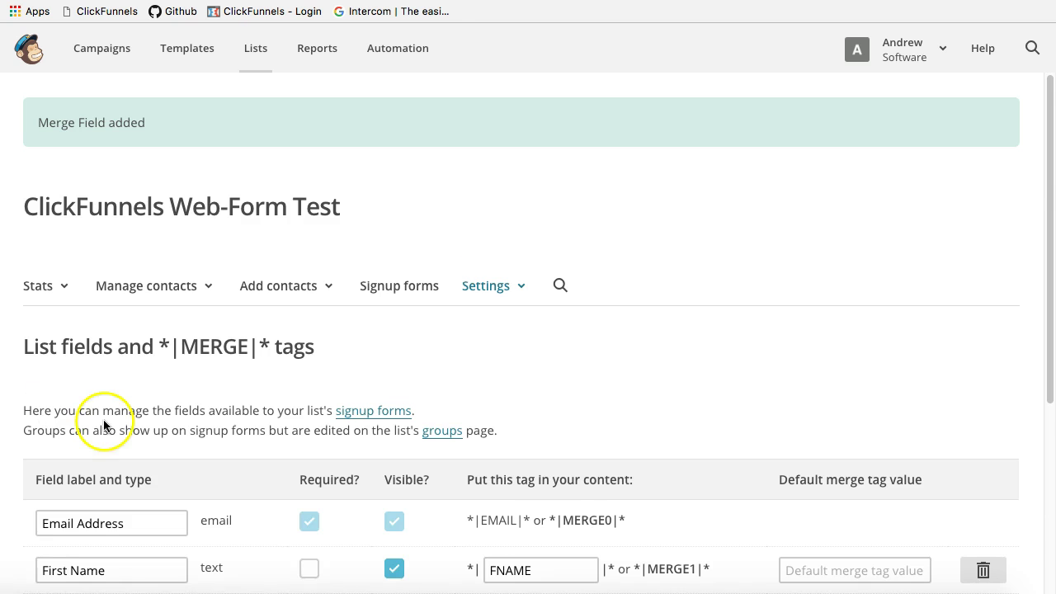
scroll(104, 427, "down", 3)
left_click(115, 472)
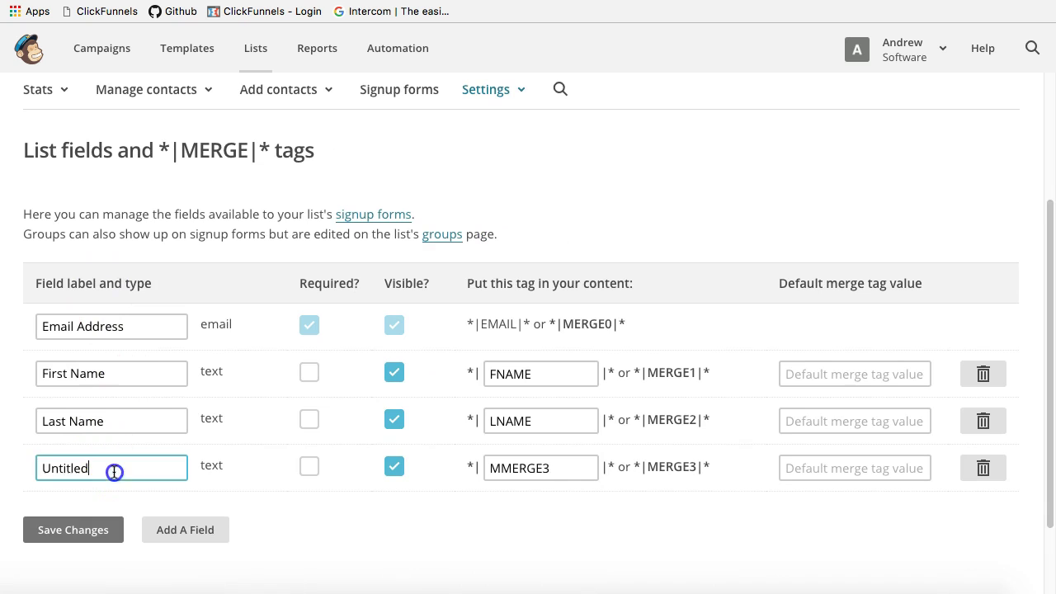
type("Add")
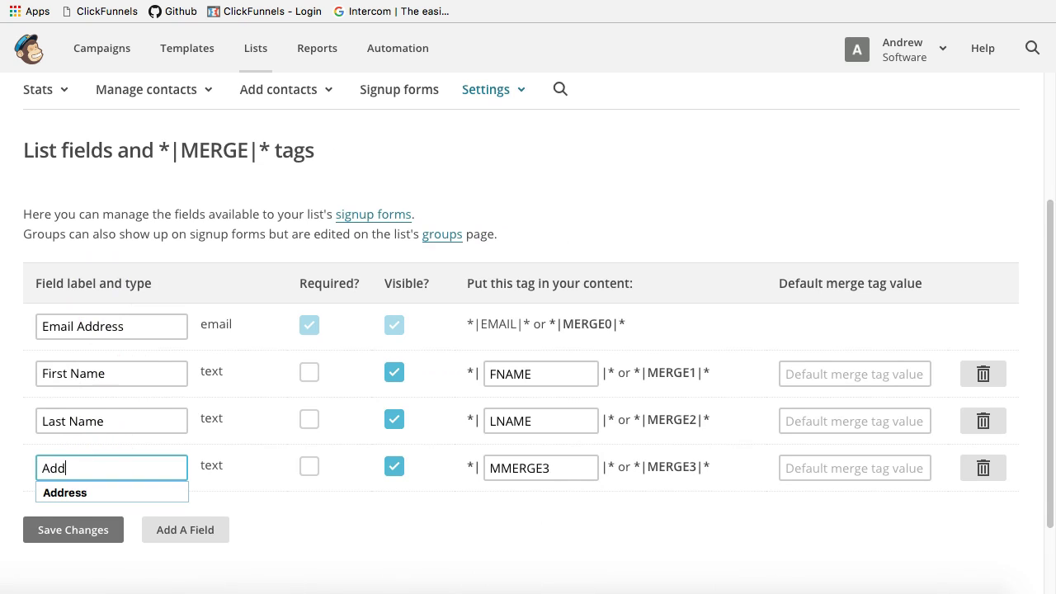
type("ress")
left_click(305, 540)
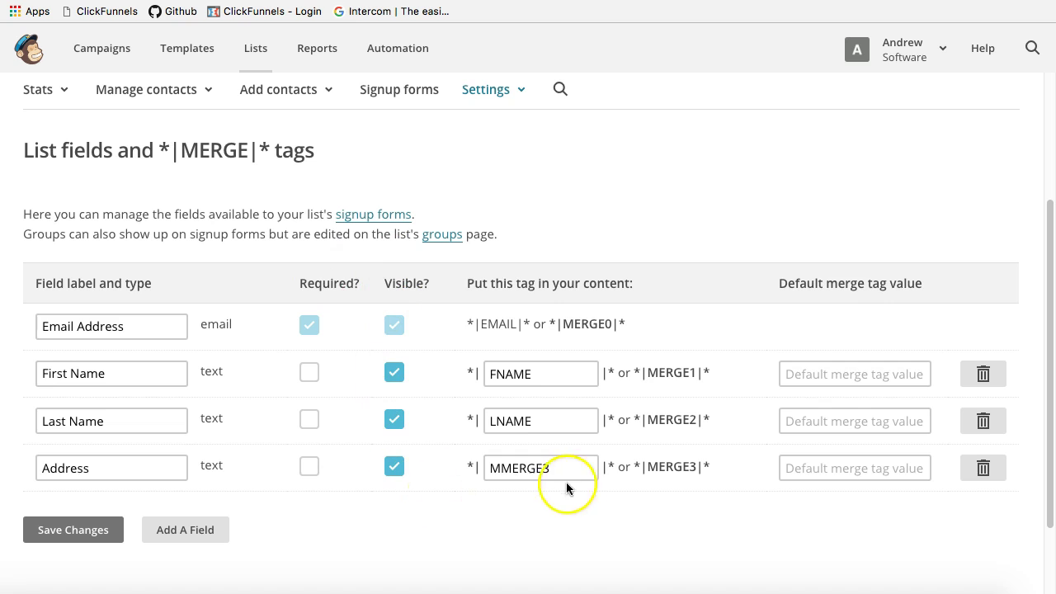
left_click_drag(574, 473, 483, 471)
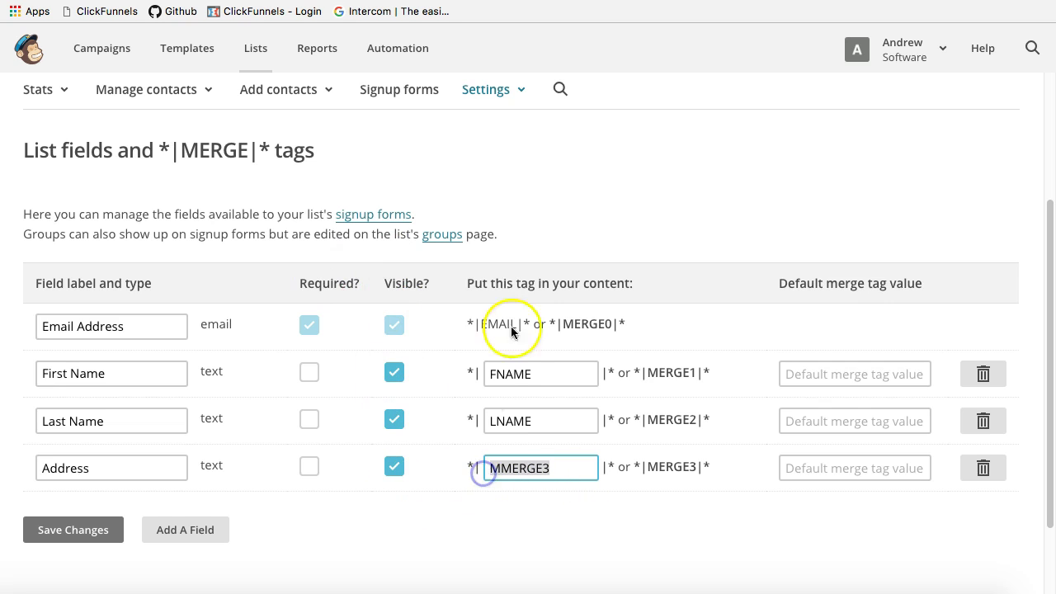
left_click(419, 530)
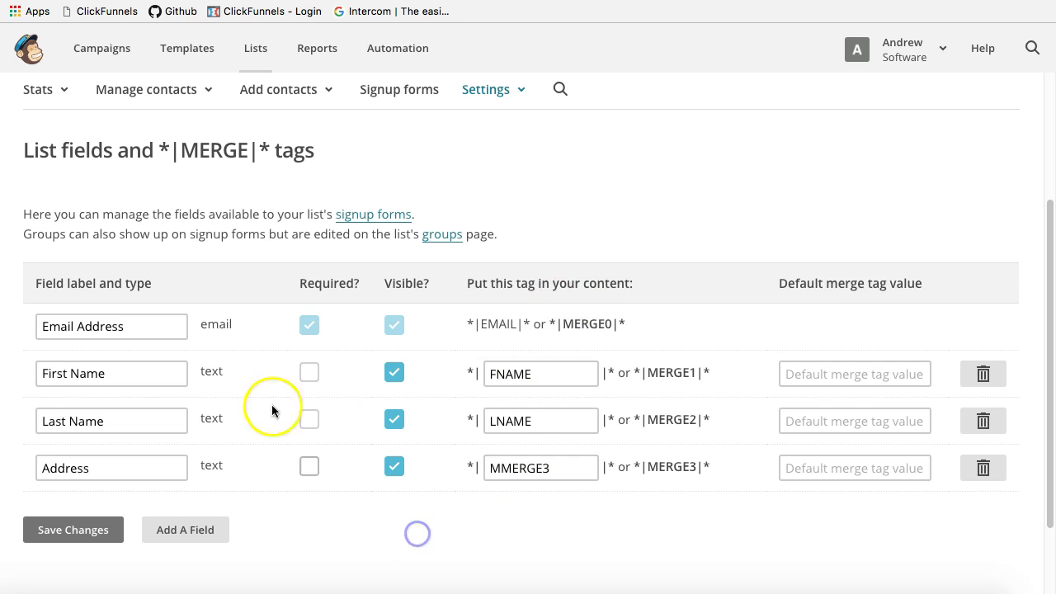
scroll(269, 318, "down", 2)
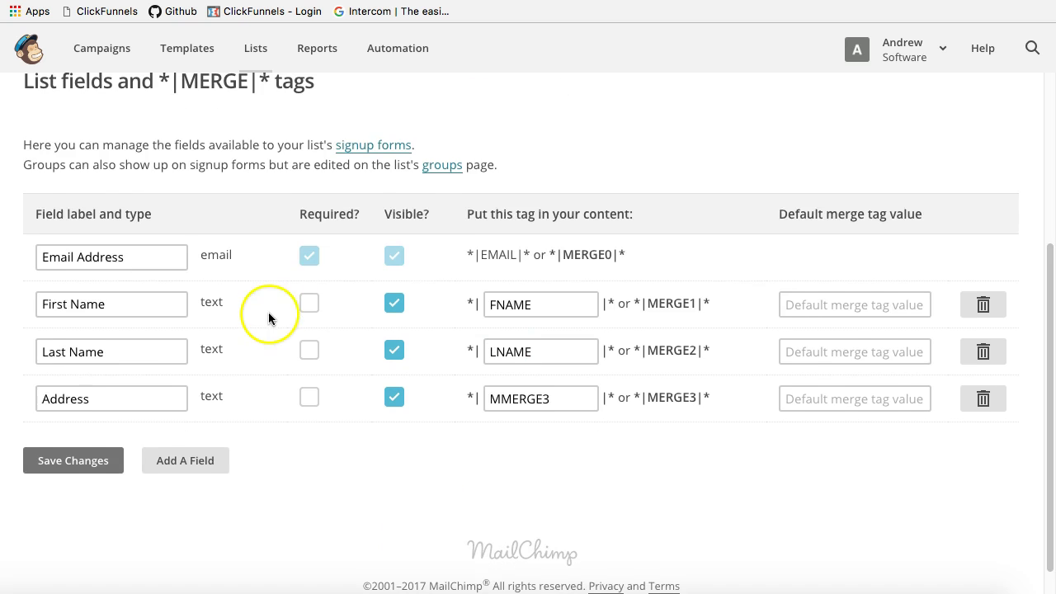
Add another text field labelled 'Favorite website' (merge tag MMERGE4).
left_click(186, 462)
left_click(56, 496)
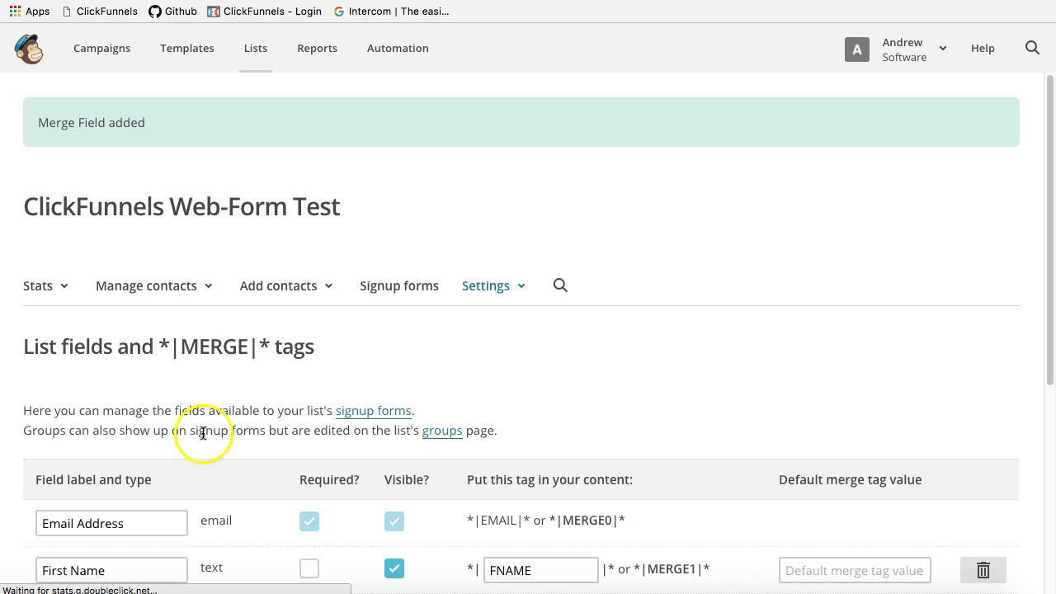
scroll(202, 433, "down", 5)
left_click_drag(123, 381, 12, 372)
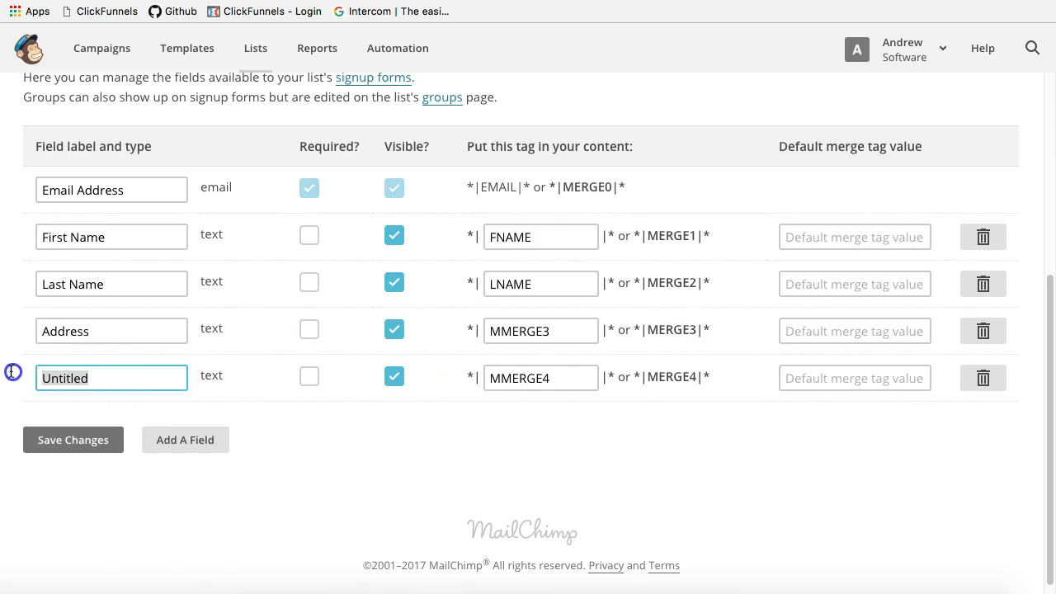
type("Favorite")
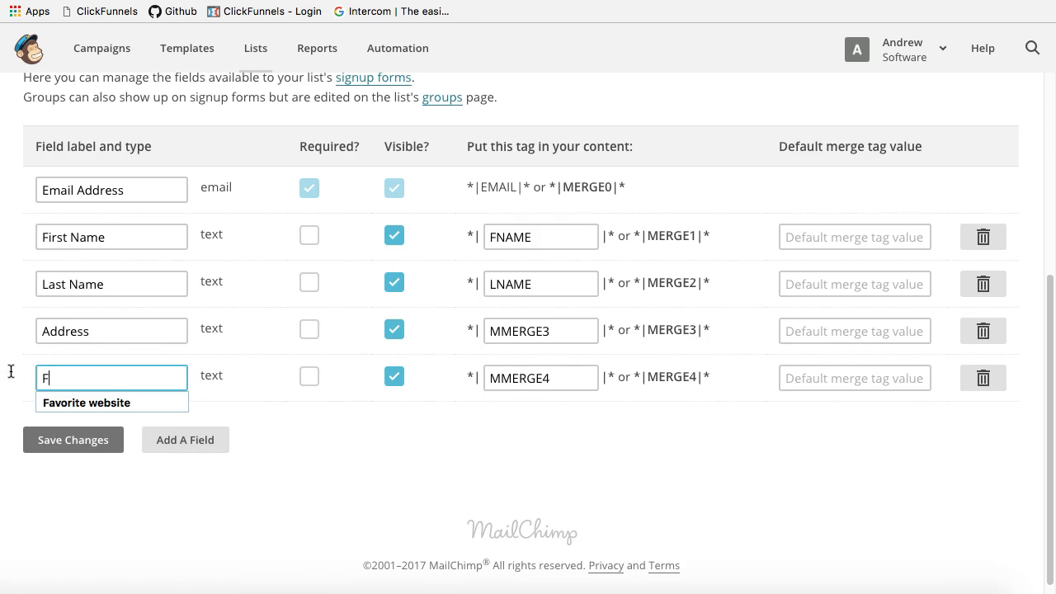
left_click(71, 401)
left_click(429, 456)
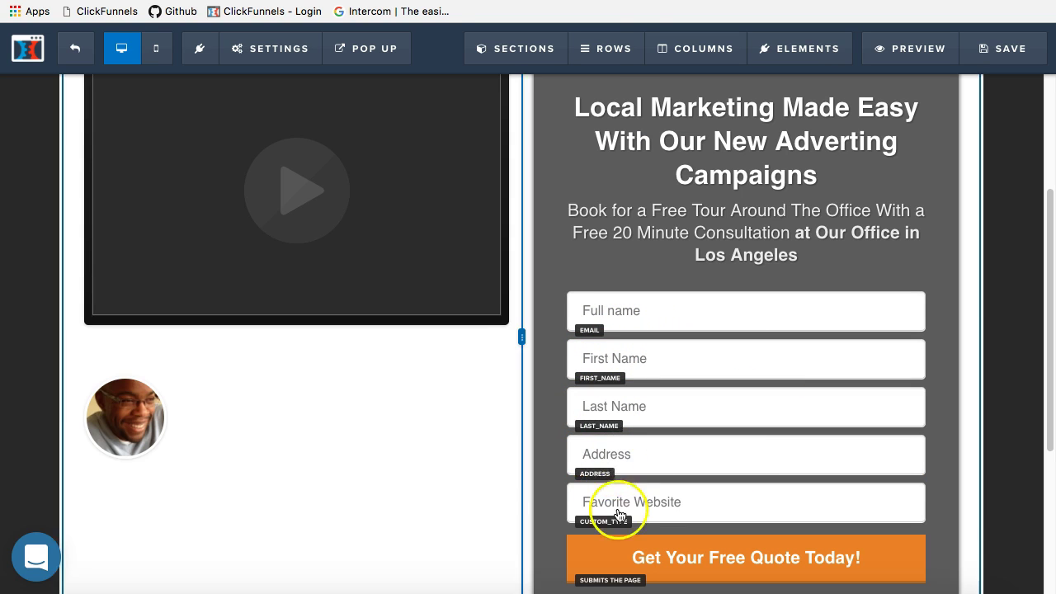
Save the changes to the list fields.
key("ctrl+Tab")
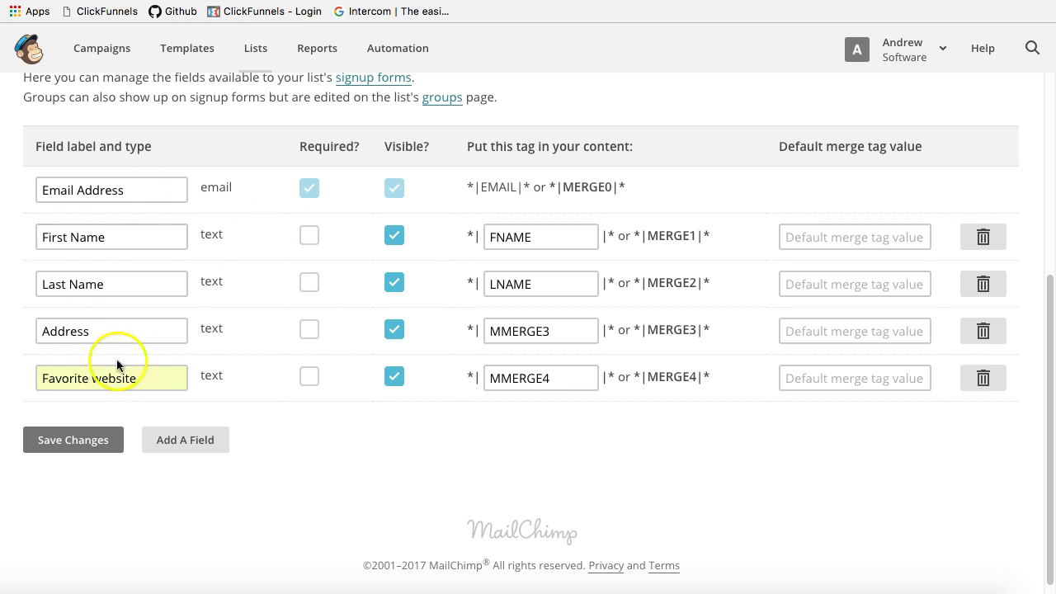
scroll(275, 229, "up", 5)
scroll(276, 210, "down", 4)
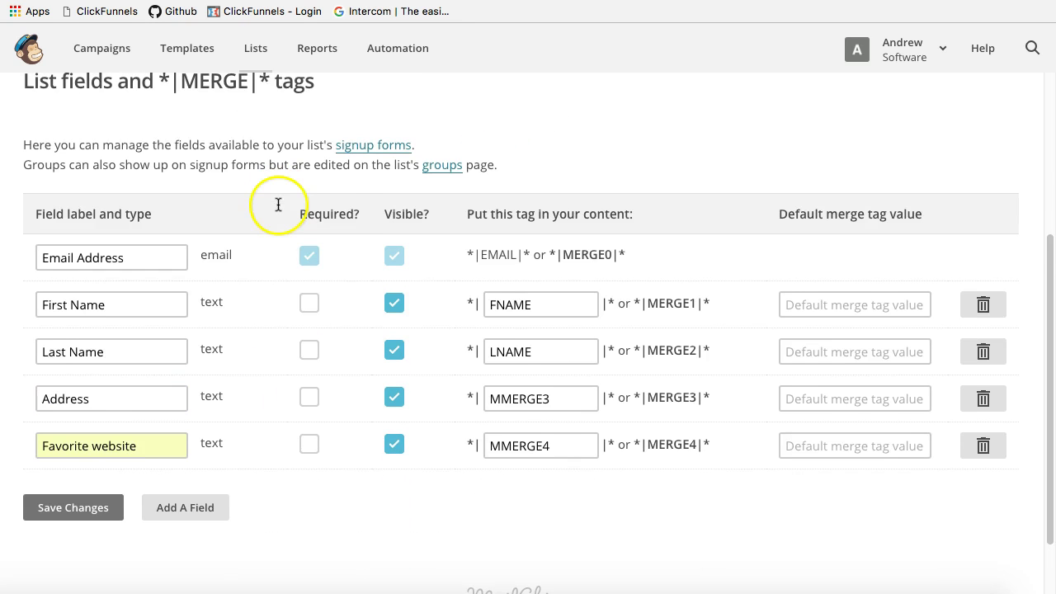
scroll(248, 355, "down", 1)
left_click(106, 429)
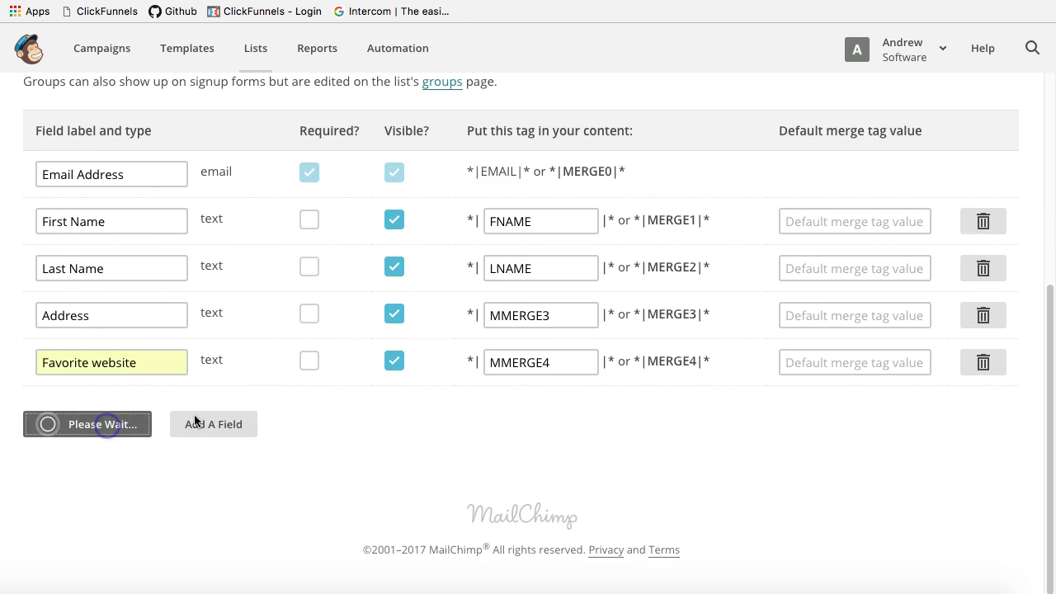
Open the list's embedded signup forms and choose the Naked form style.
scroll(479, 409, "down", 4)
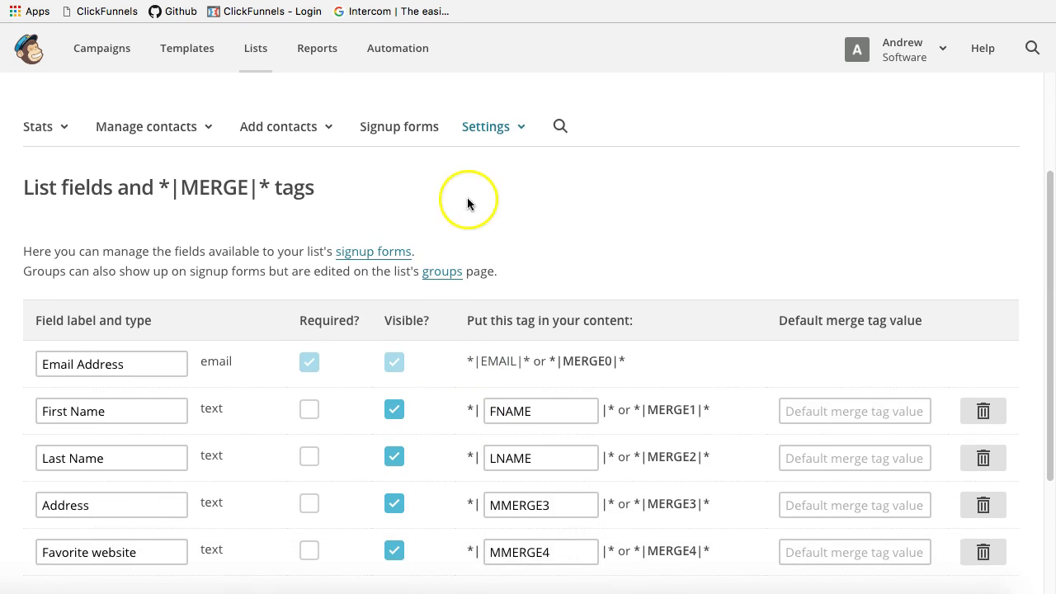
left_click(410, 132)
scroll(384, 304, "down", 3)
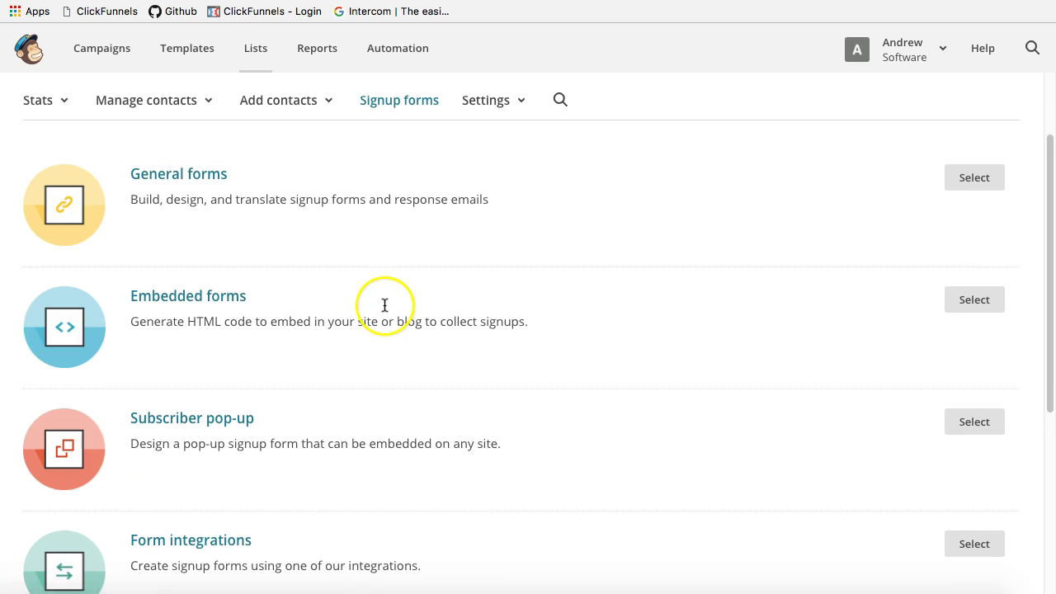
left_click(219, 300)
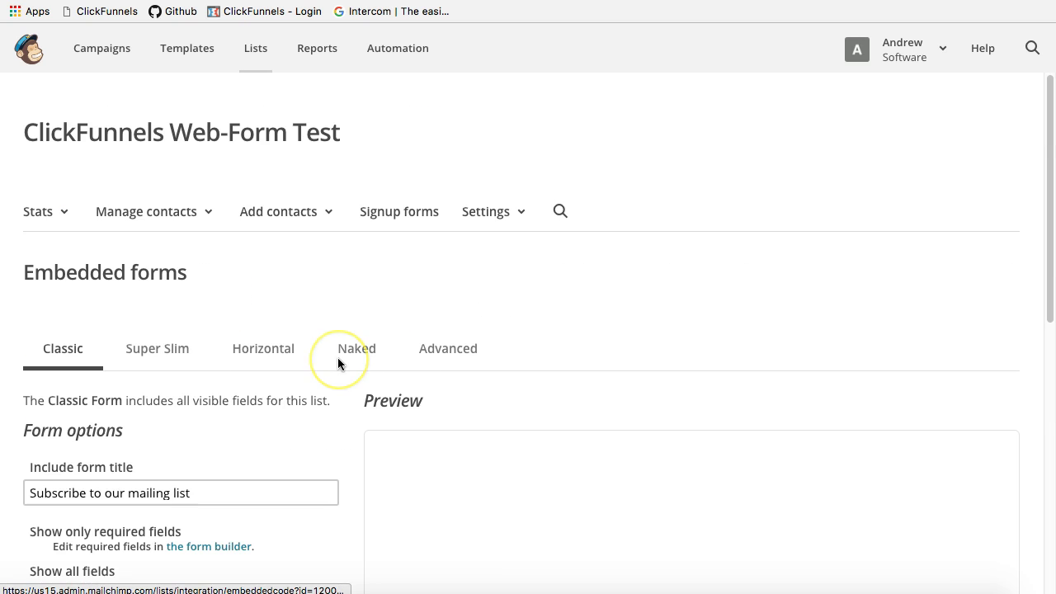
left_click(347, 349)
scroll(337, 363, "down", 3)
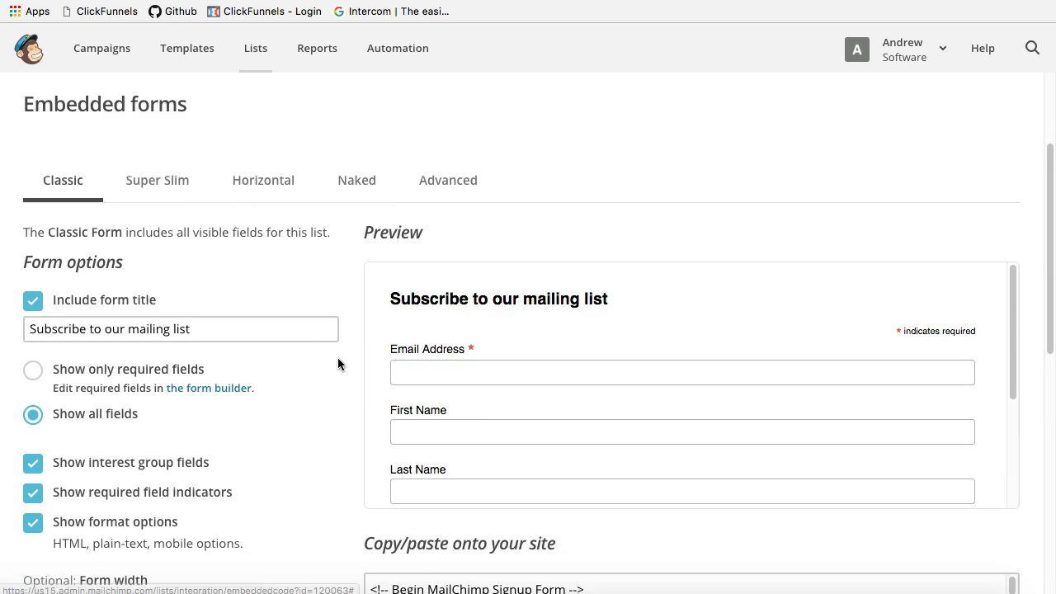
left_click(352, 192)
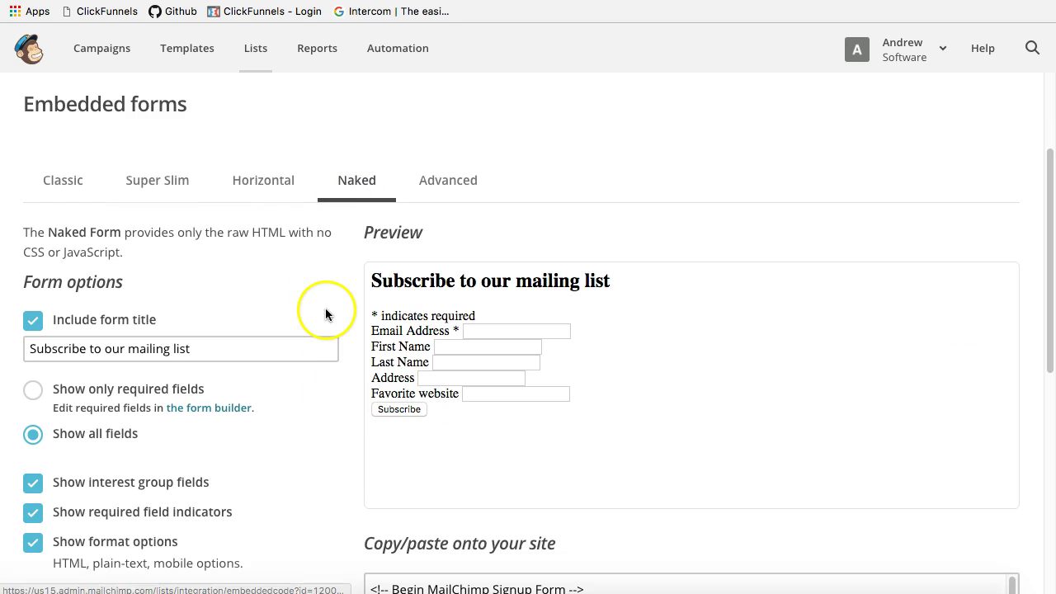
Turn off form title, interest groups, required indicators, format options and reCAPTCHA, then select the embed code.
left_click(33, 320)
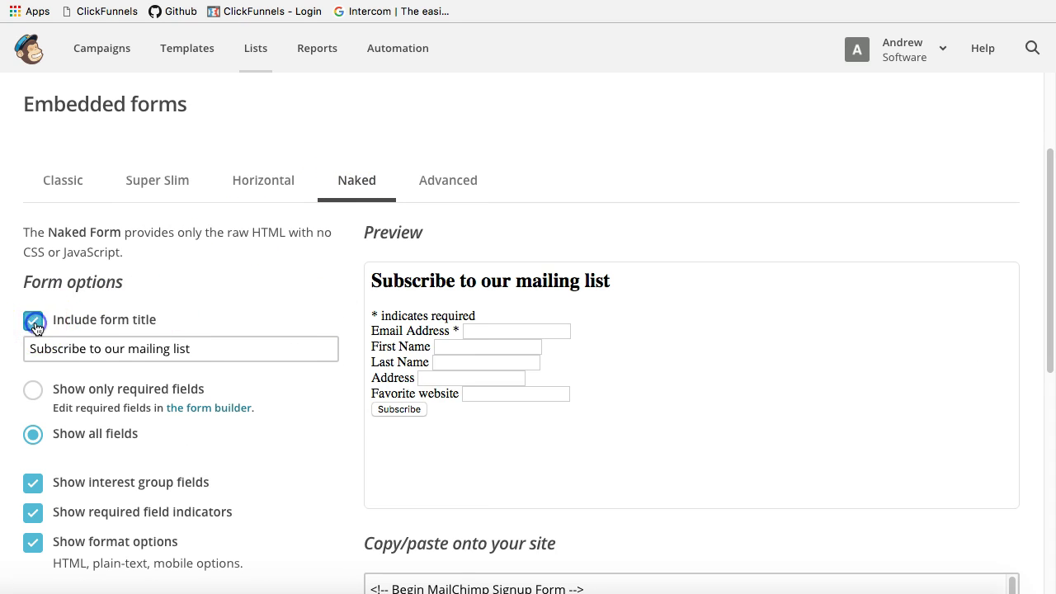
scroll(33, 330, "down", 2)
left_click(33, 355)
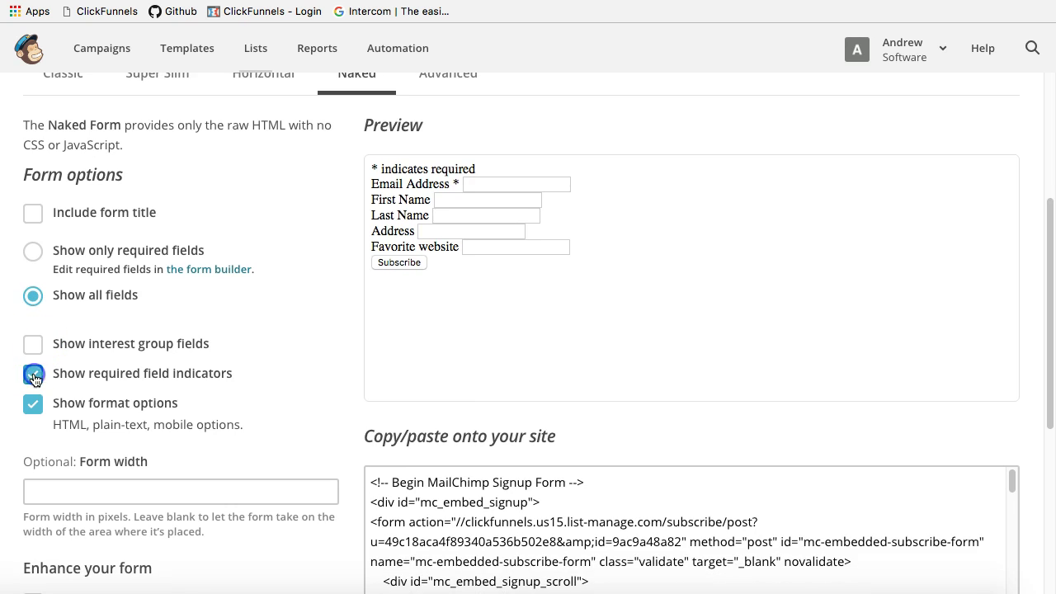
left_click(33, 374)
left_click(33, 403)
scroll(155, 288, "down", 7)
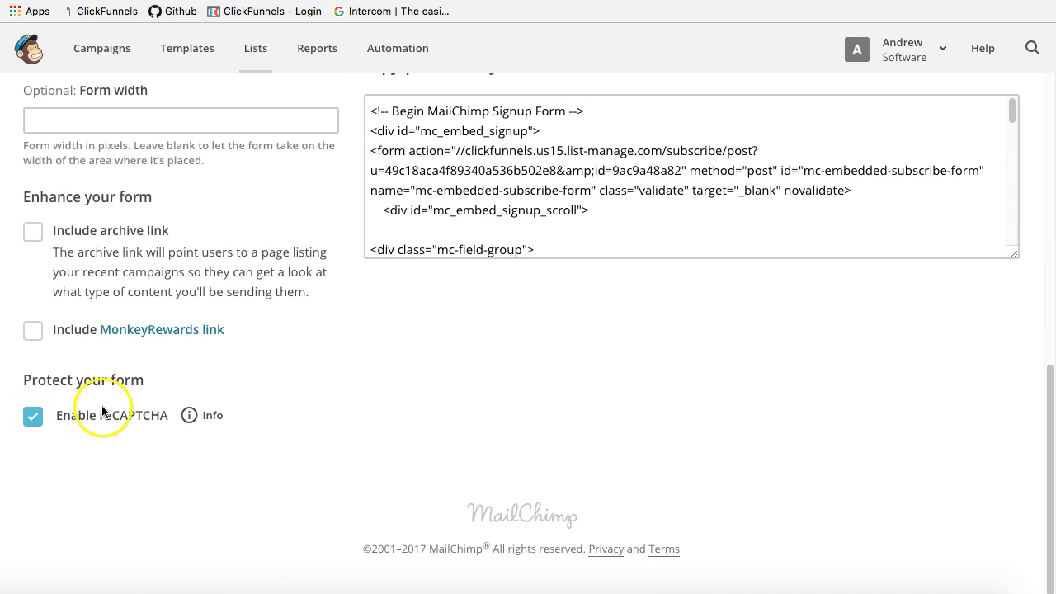
scroll(101, 405, "up", 1)
left_click(33, 426)
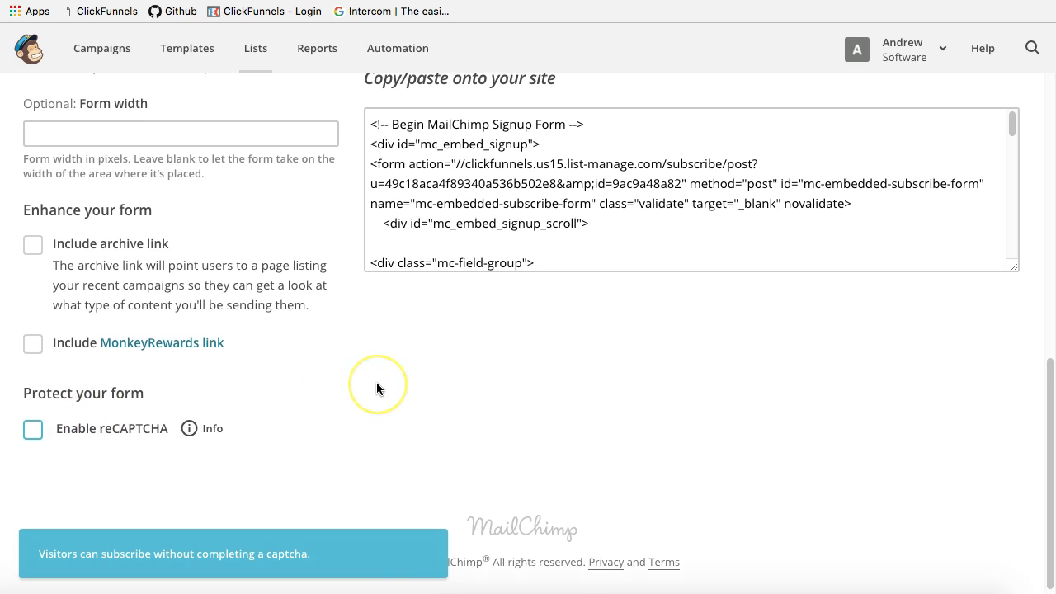
scroll(377, 384, "up", 3)
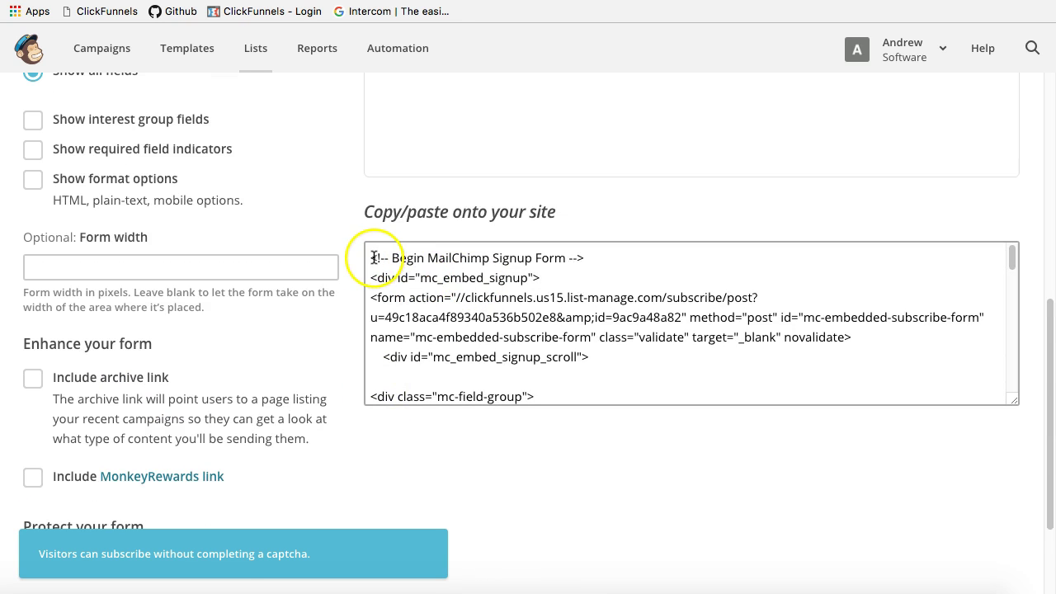
left_click(426, 265)
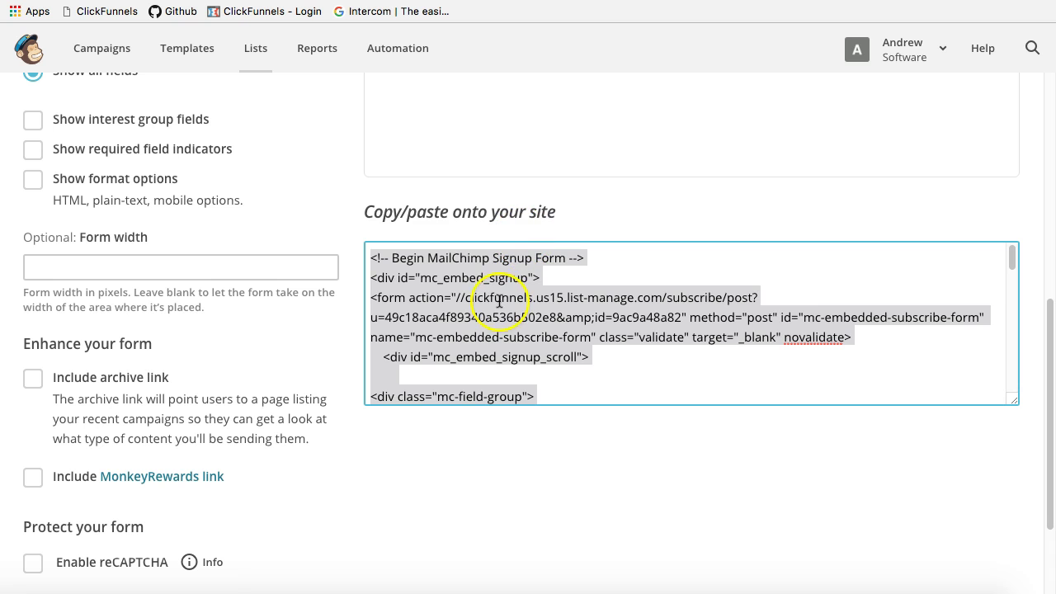
In the page's Email Integration Settings, choose HTML Form and Integrate Existing Form.
key("ctrl+Tab")
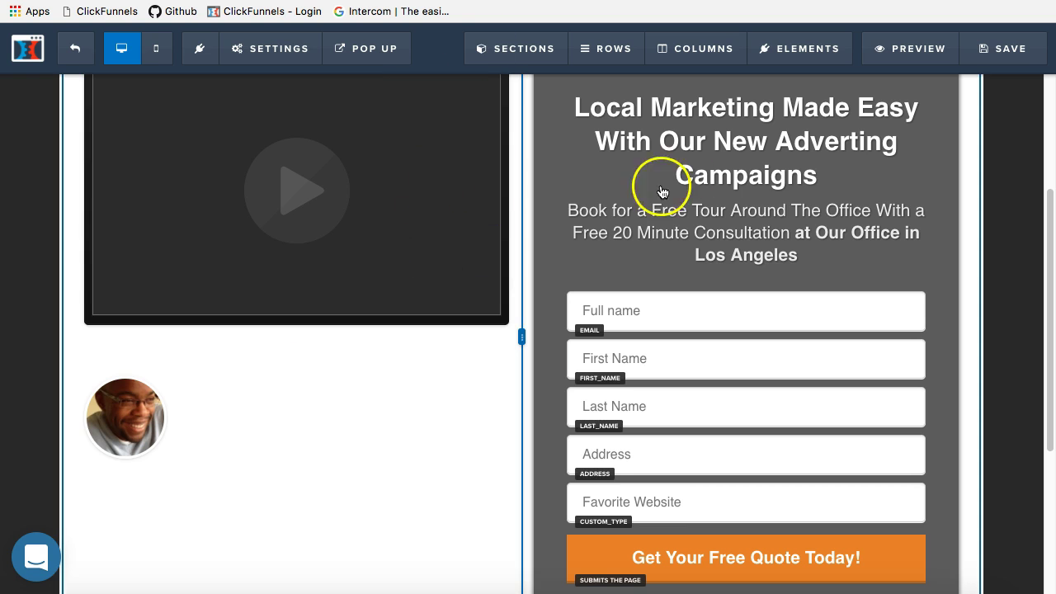
left_click(279, 49)
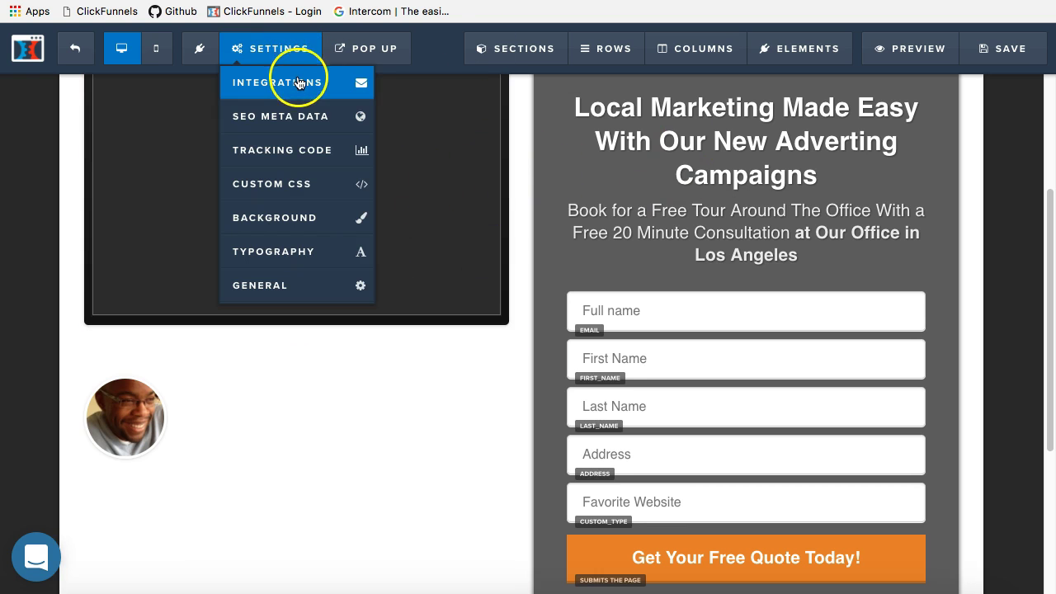
left_click(297, 83)
left_click(935, 297)
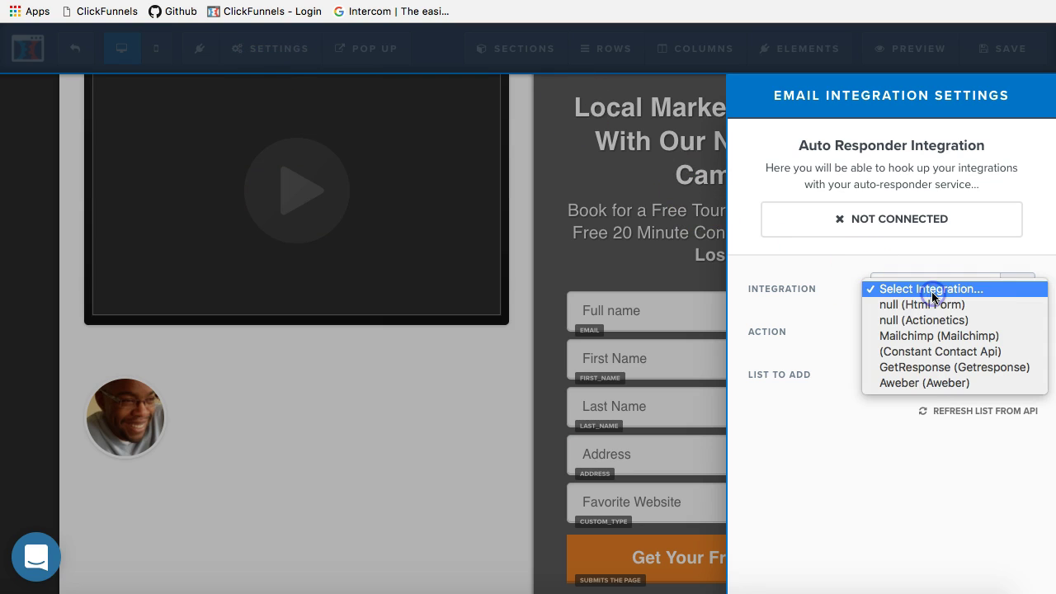
left_click(901, 305)
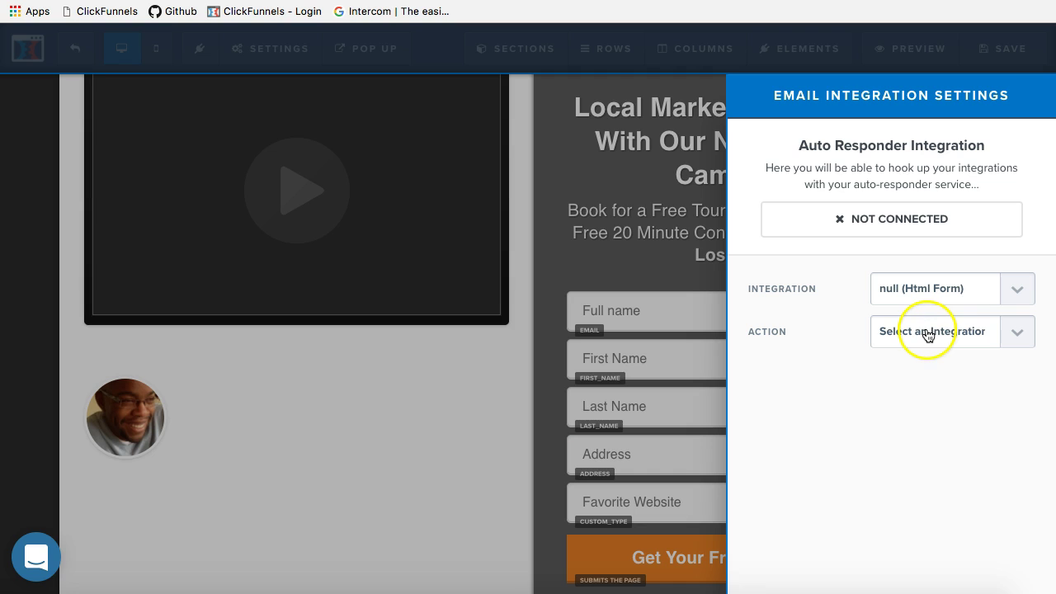
left_click(927, 334)
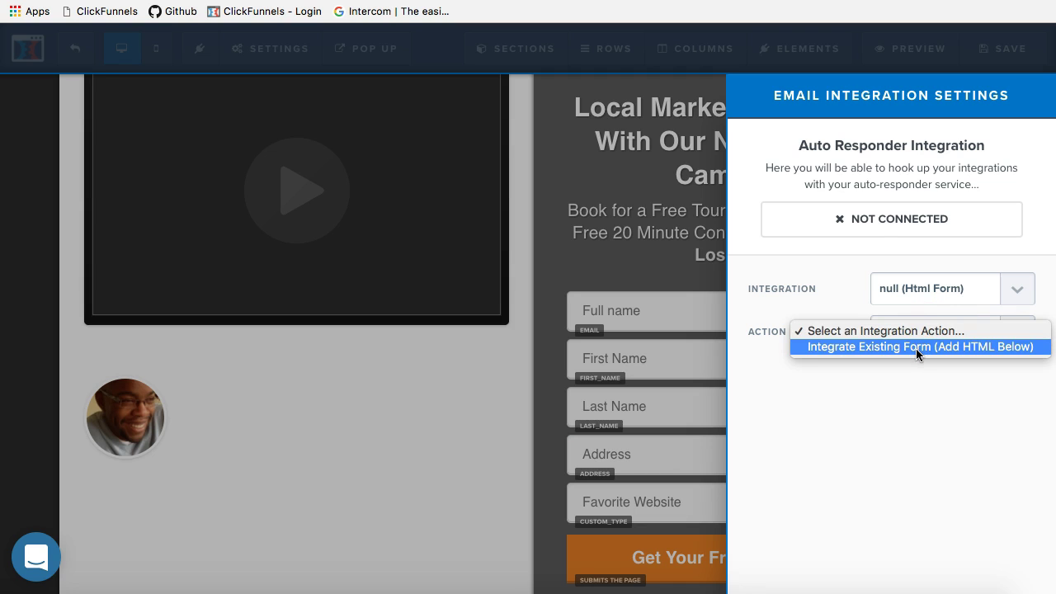
left_click(917, 347)
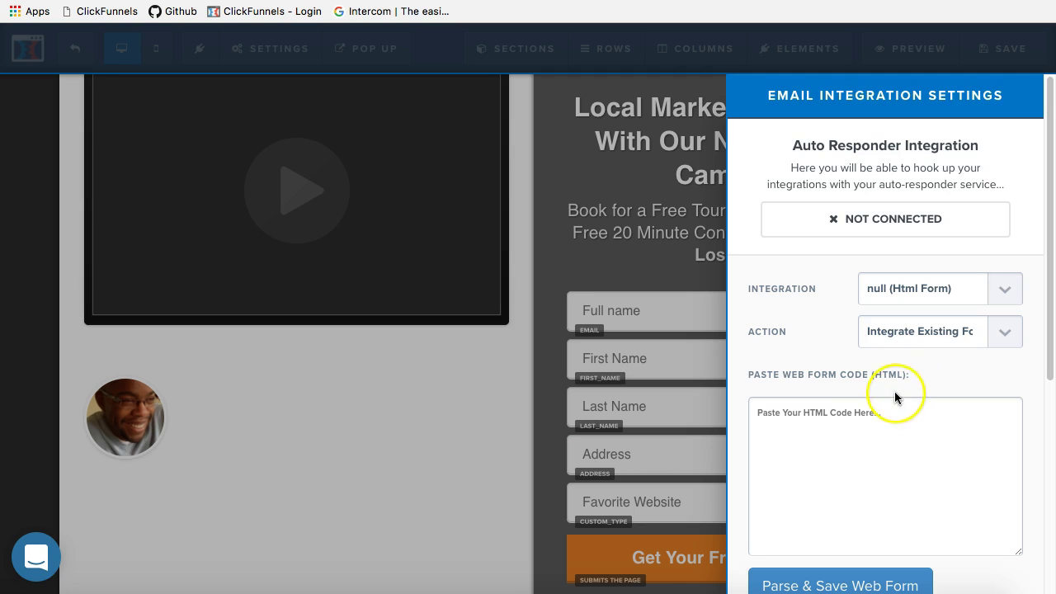
Paste the MailChimp signup form code into the HTML box.
left_click(857, 430)
key("super+v")
left_click(872, 455)
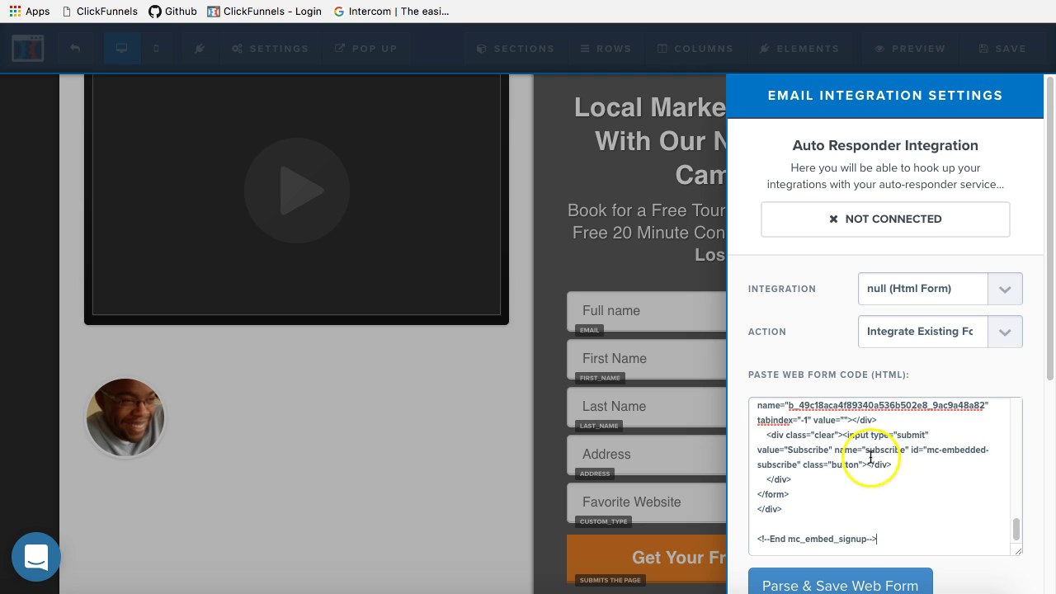
scroll(874, 462, "up", 10)
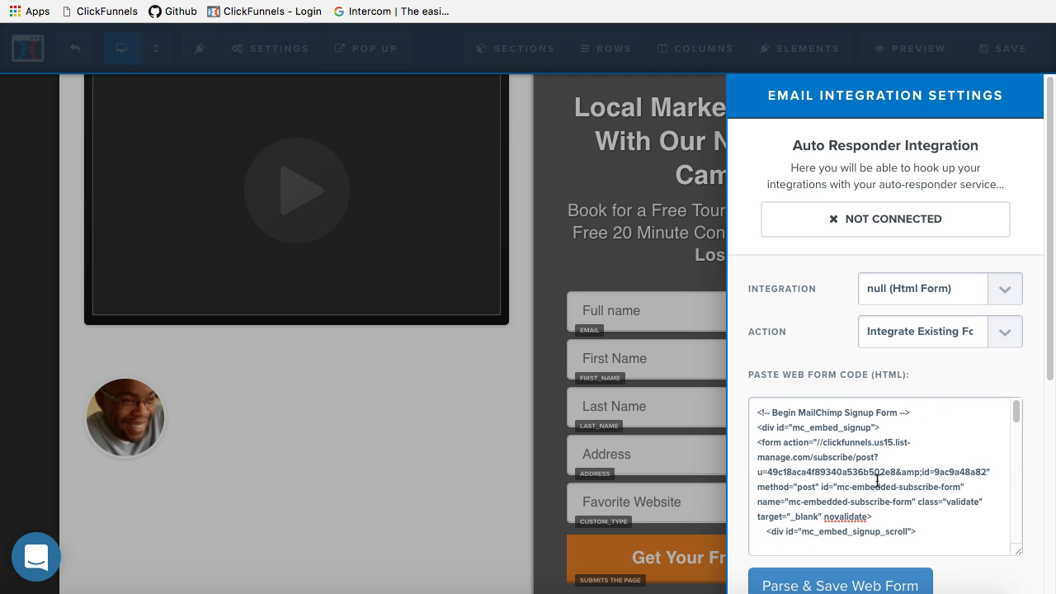
scroll(876, 480, "down", 1)
scroll(877, 477, "down", 6)
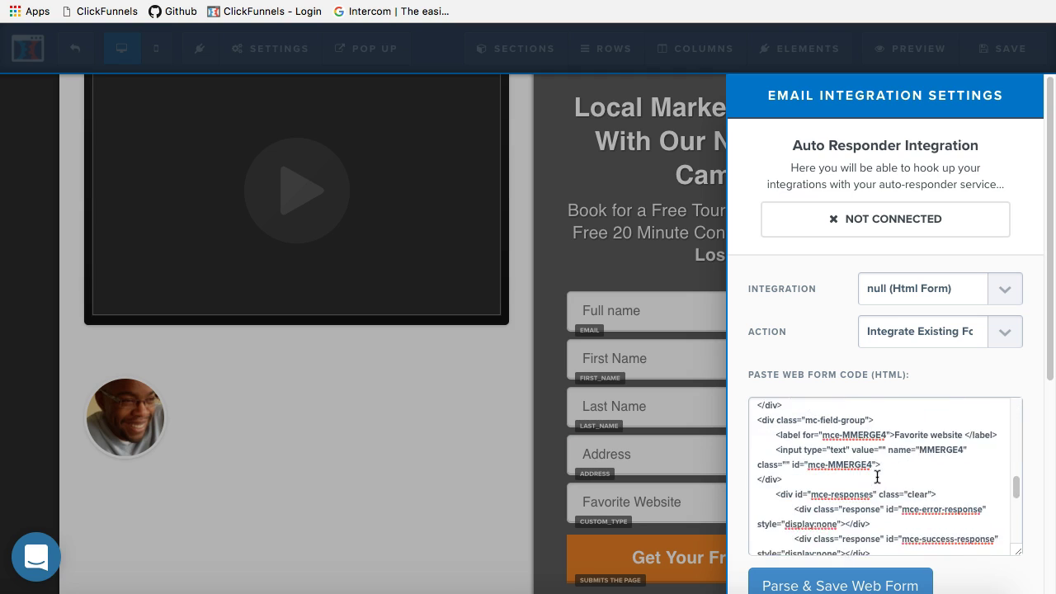
scroll(877, 475, "down", 6)
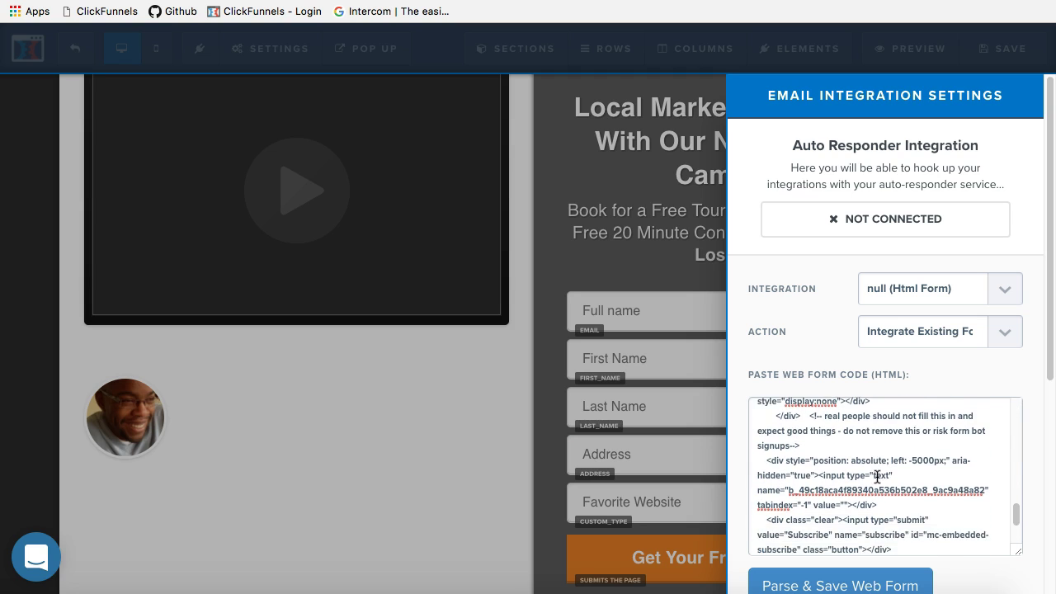
Delete the hidden bot-trap input block from the pasted code.
left_click(836, 463)
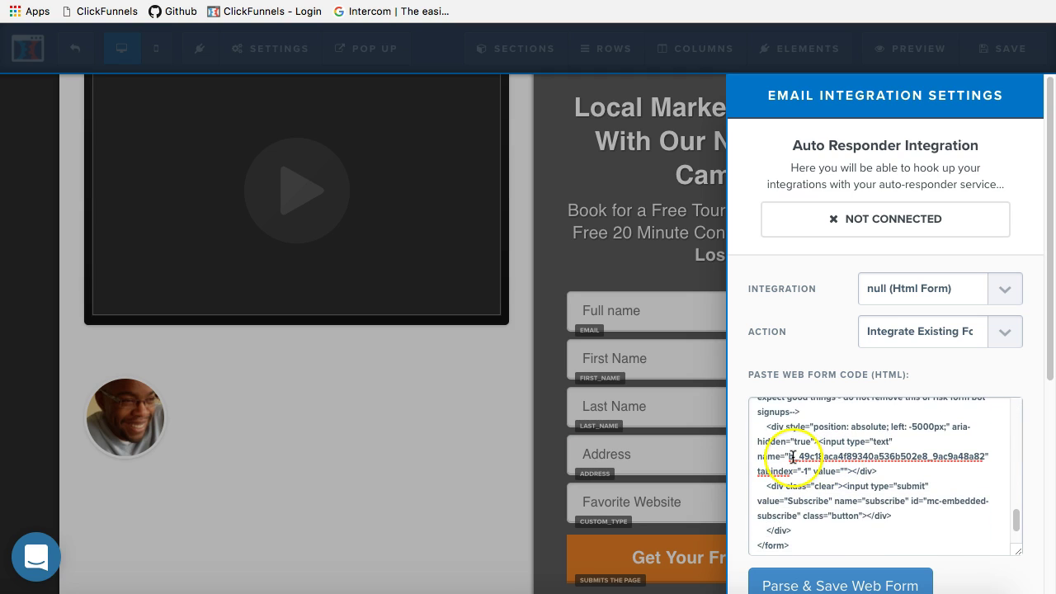
mouse_move(788, 456)
left_mouse_down()
mouse_move(832, 462)
mouse_move(796, 470)
left_mouse_up()
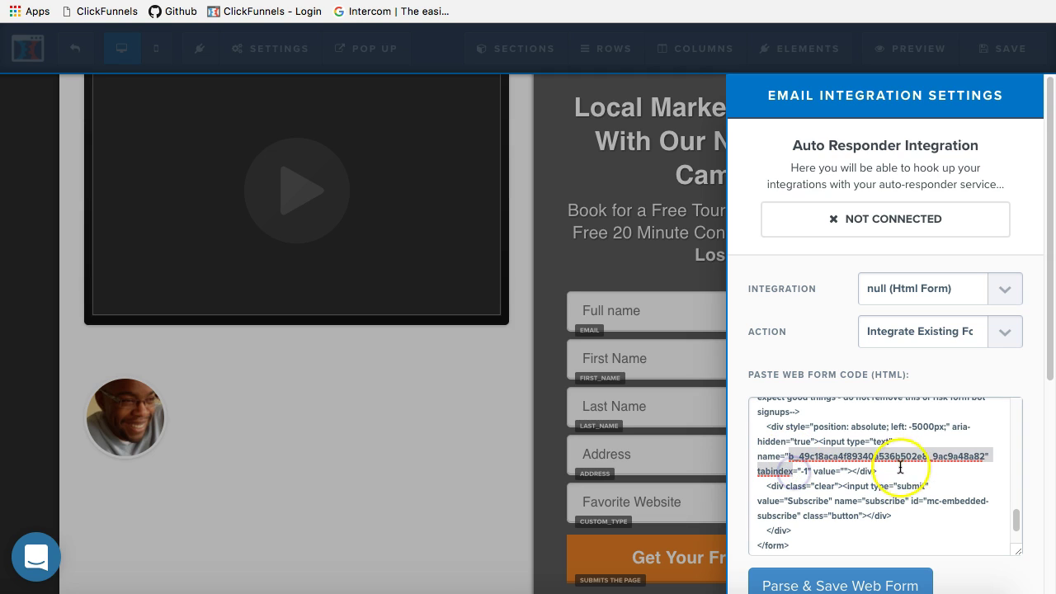
left_click(754, 426)
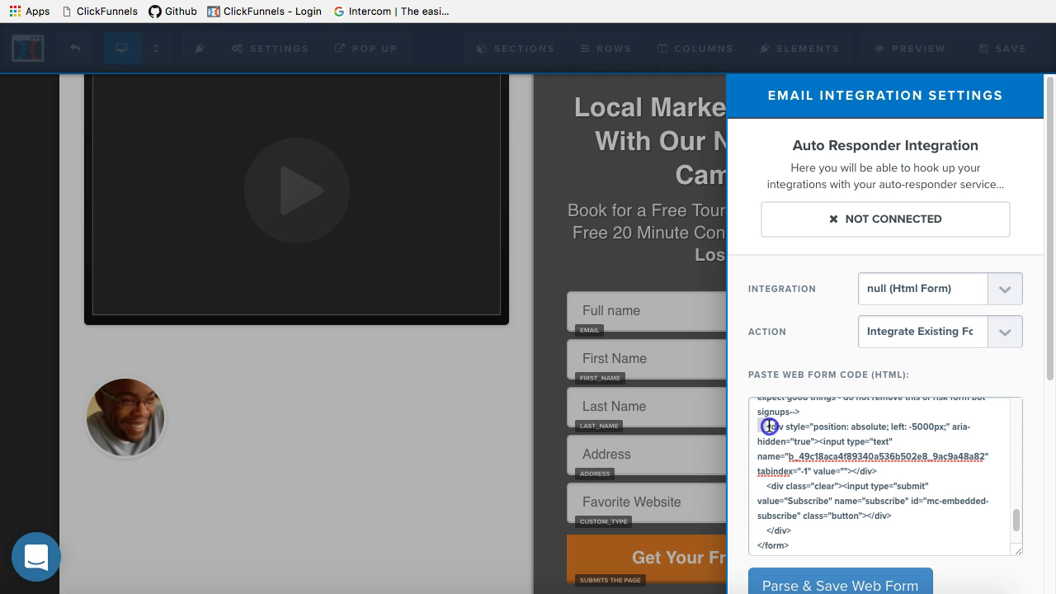
left_click_drag(767, 426, 882, 470)
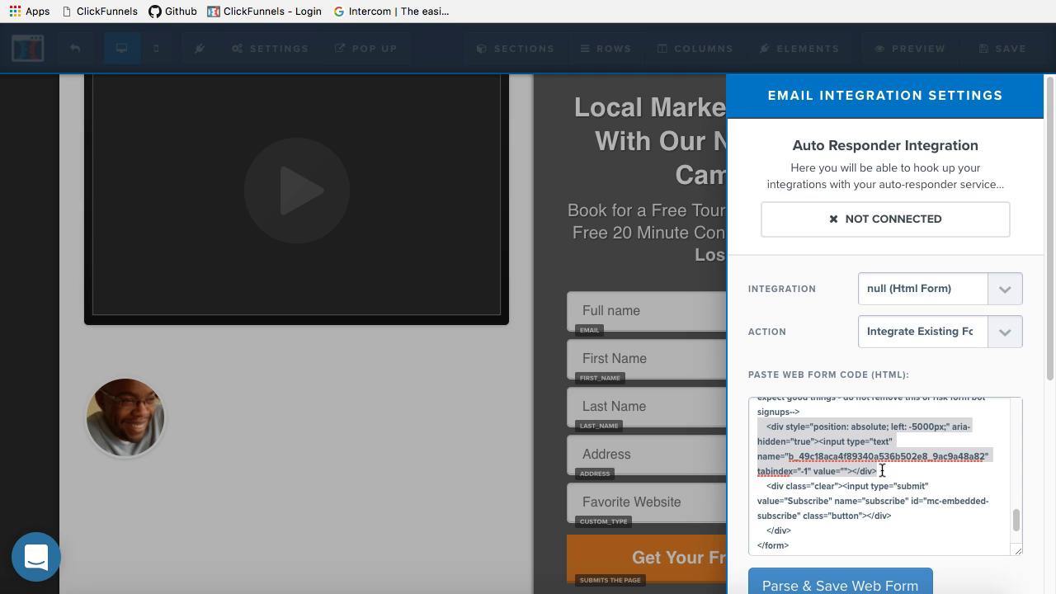
key("BackSpace")
key("BackSpace")
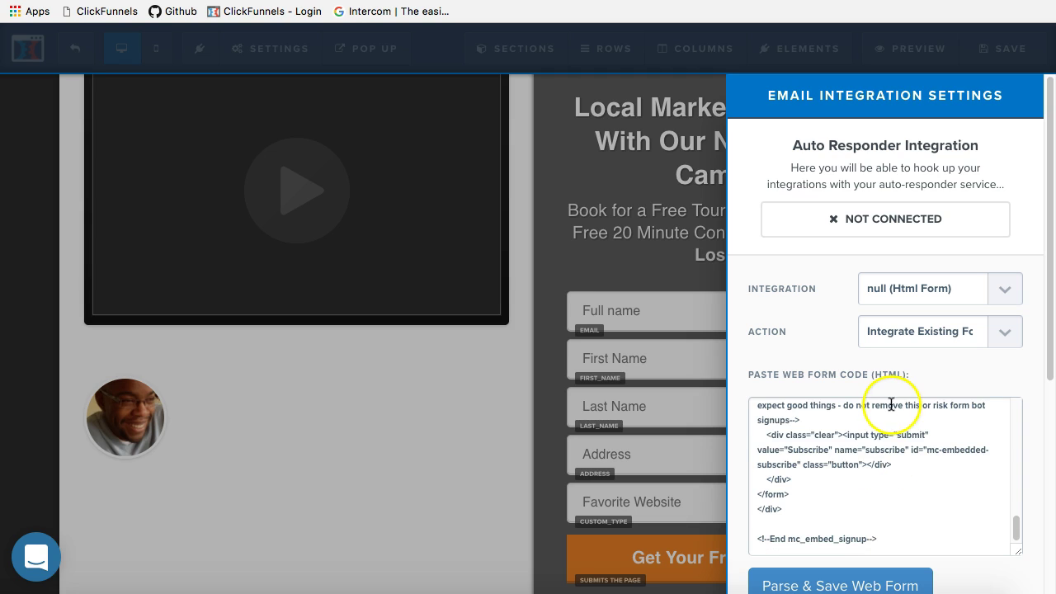
Remove the validate, target and novalidate attributes from the form tag.
scroll(892, 456, "up", 2)
scroll(892, 457, "up", 10)
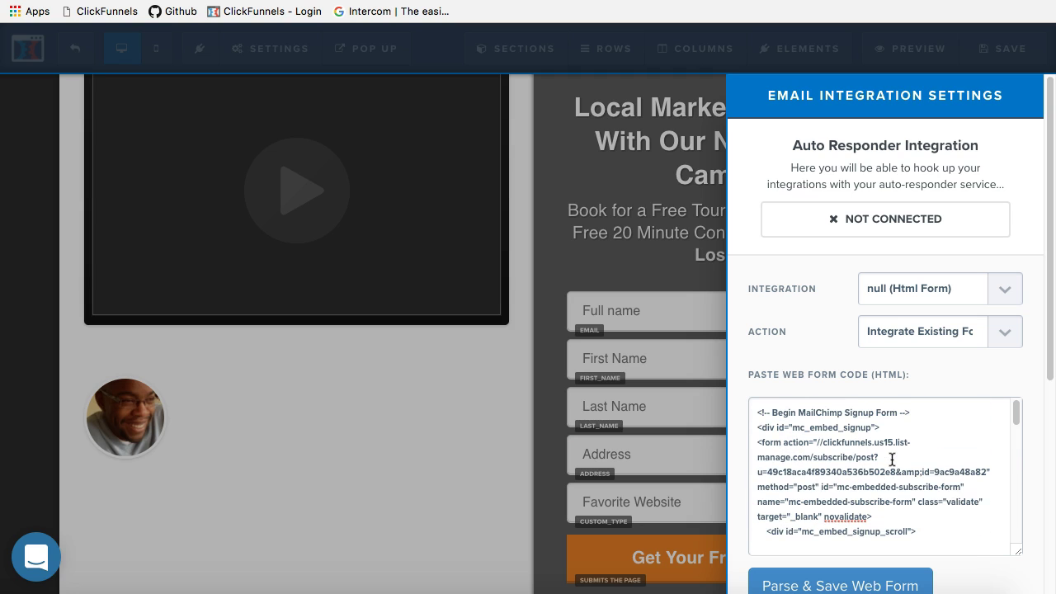
scroll(897, 449, "down", 2)
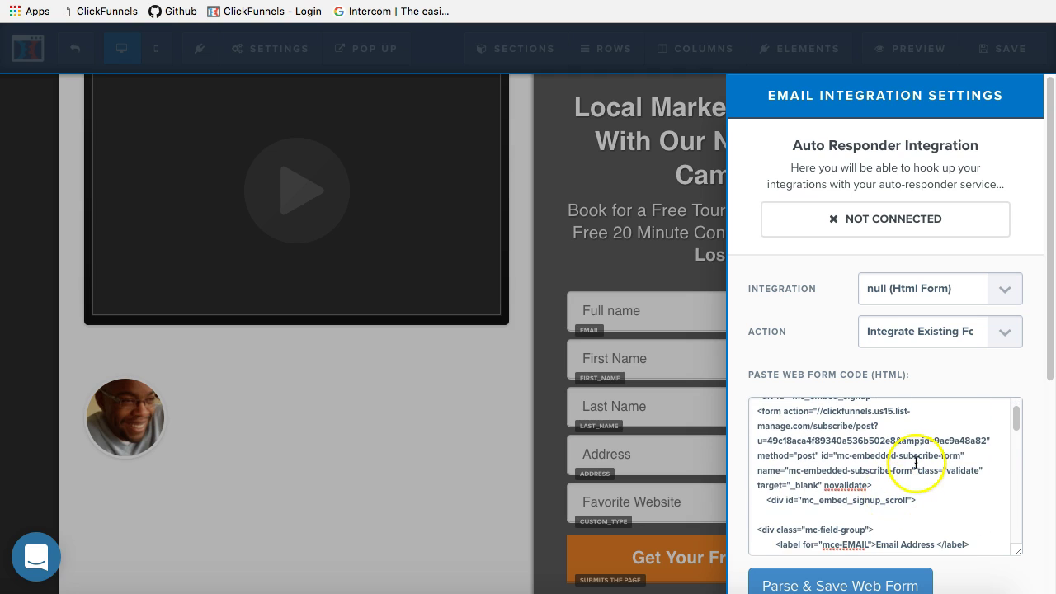
left_click(918, 469)
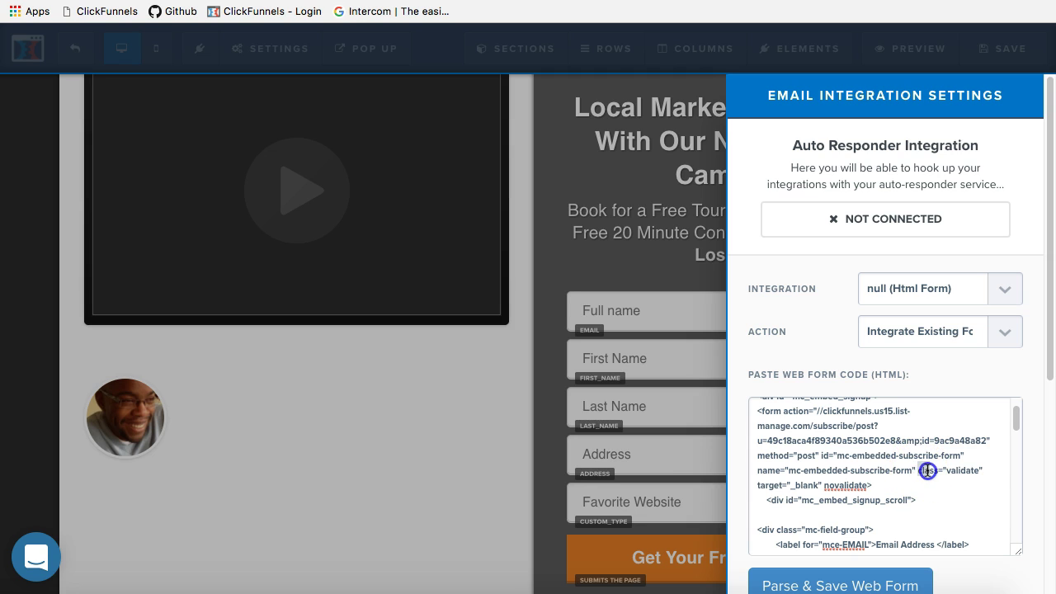
left_click_drag(927, 470, 868, 485)
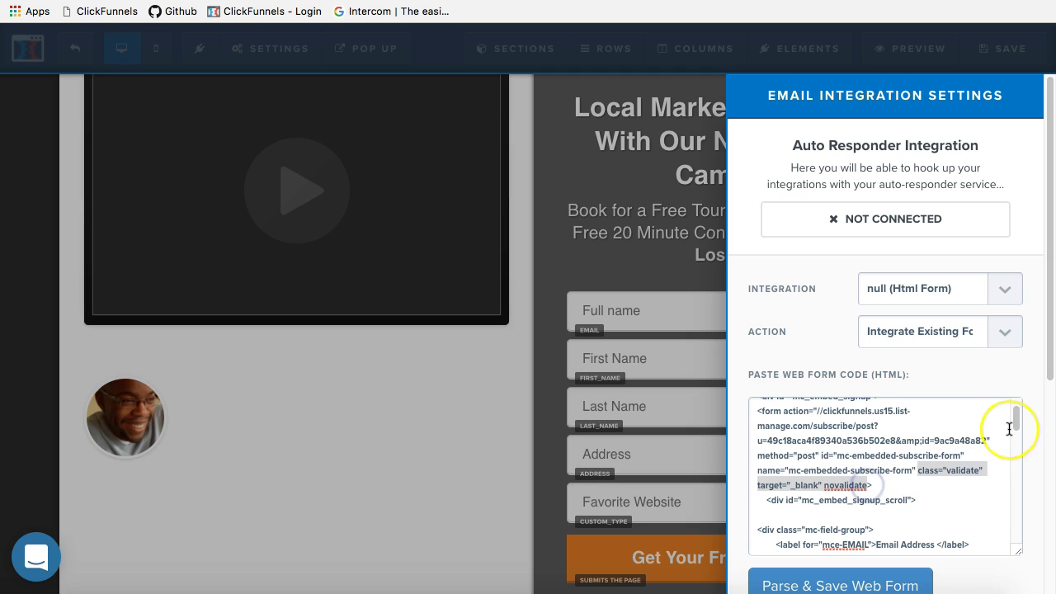
key("BackSpace")
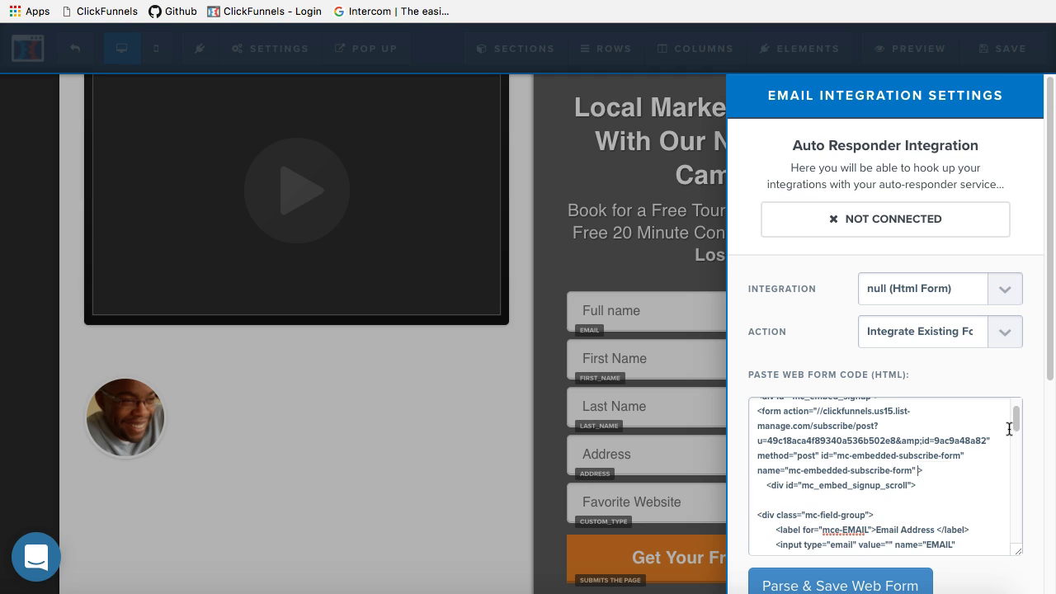
scroll(945, 482, "down", 12)
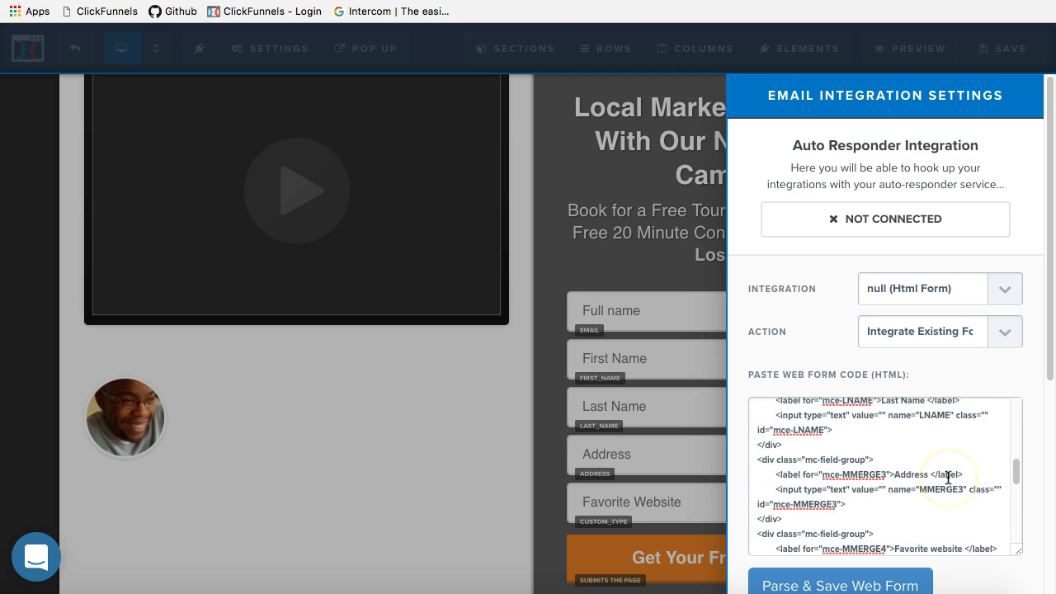
scroll(951, 466, "down", 2)
Parse and save the pasted web form, then map EMAIL to the email input.
left_click(932, 477)
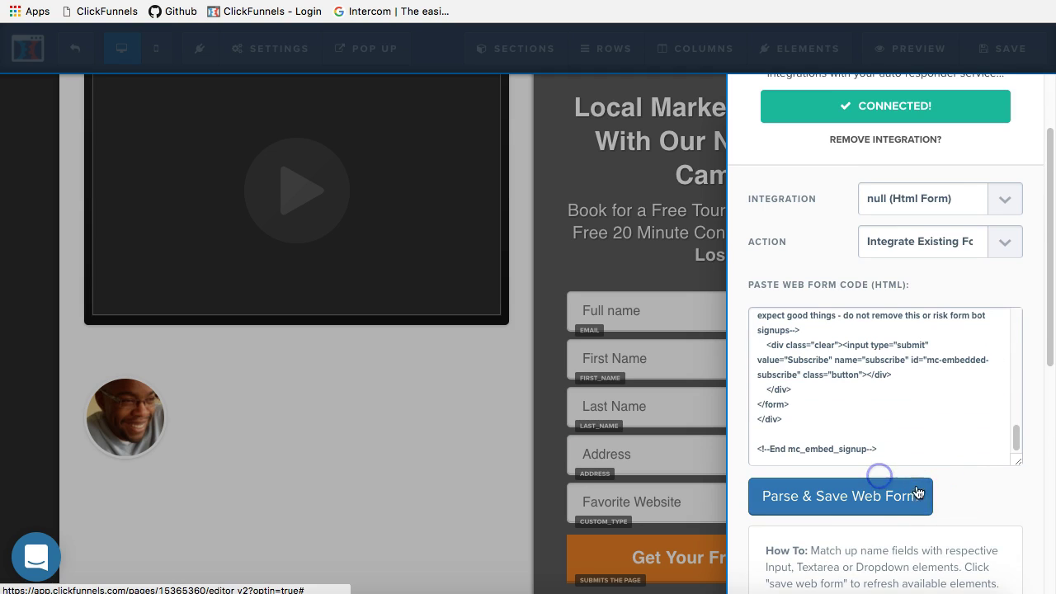
scroll(977, 491, "down", 5)
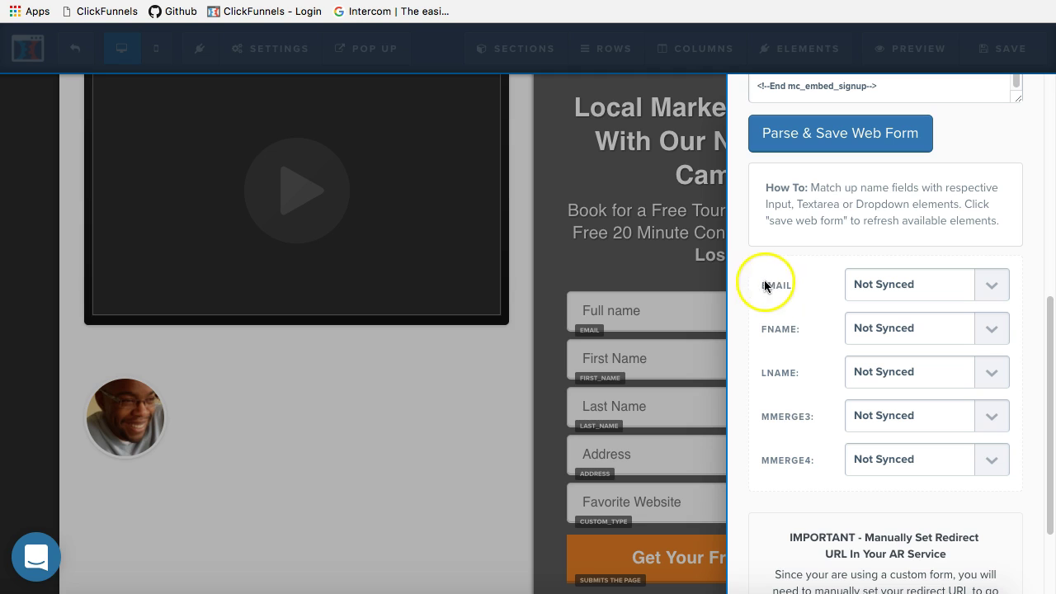
left_click(790, 285)
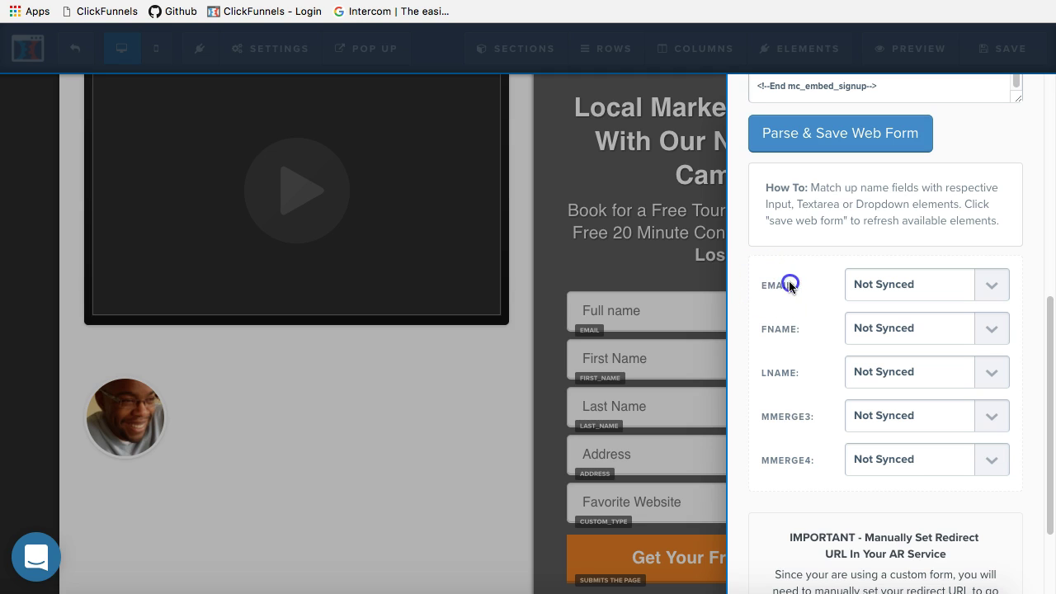
left_click(887, 287)
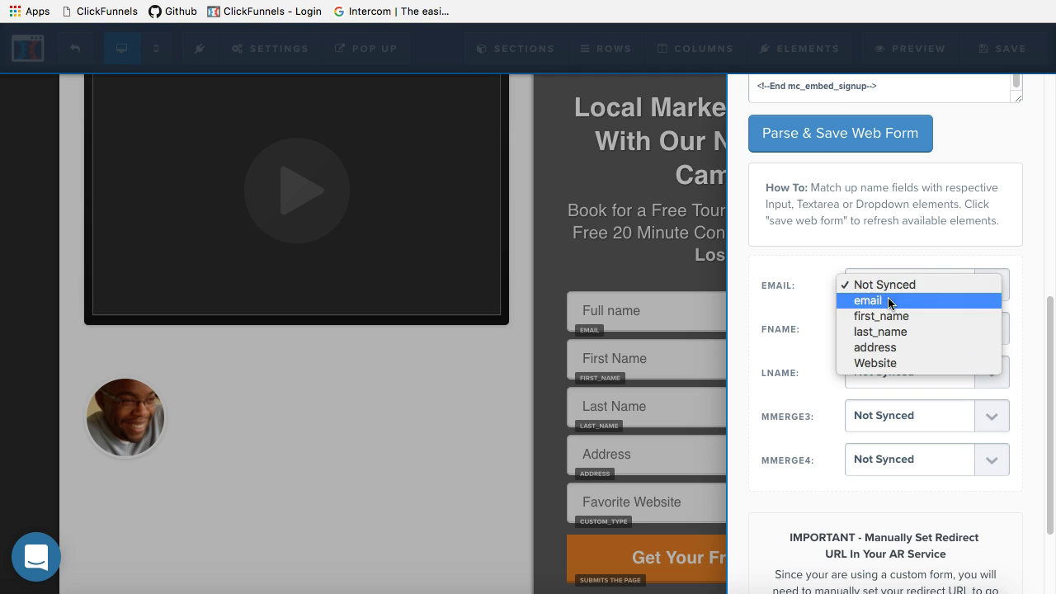
left_click(888, 300)
Map FNAME, LNAME, MMERGE3 and MMERGE4 to first_name, last_name, address and Website.
left_click(894, 330)
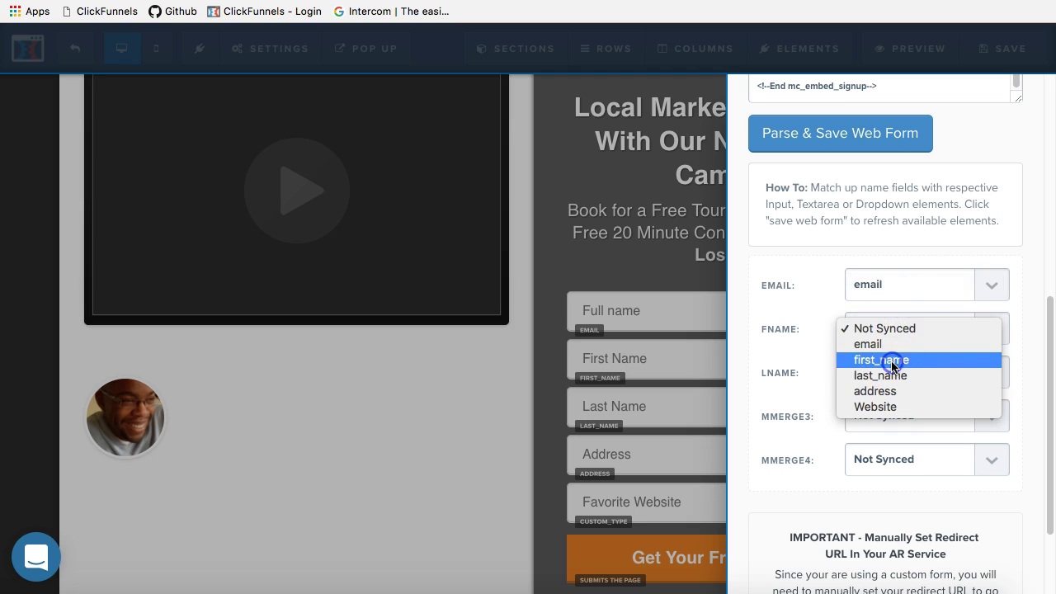
left_click(892, 361)
left_click(890, 372)
left_click(895, 426)
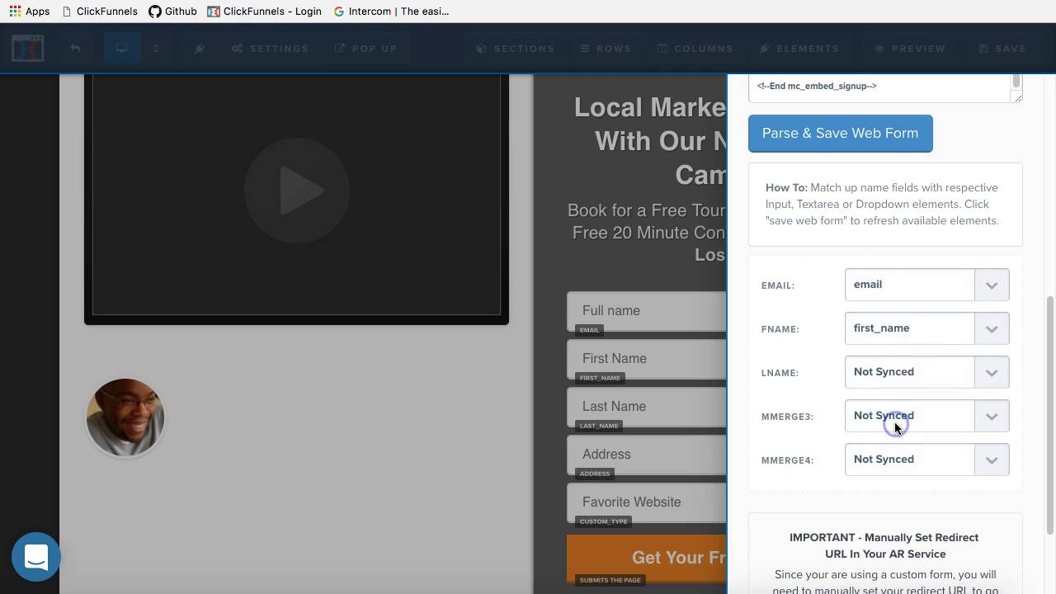
left_click(894, 421)
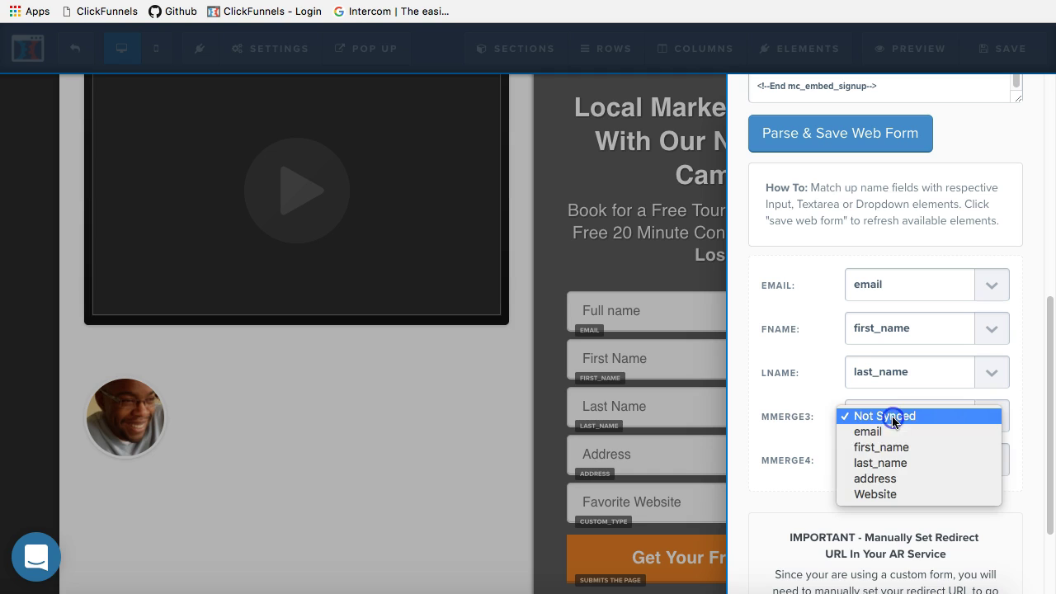
left_click(896, 479)
left_click(897, 469)
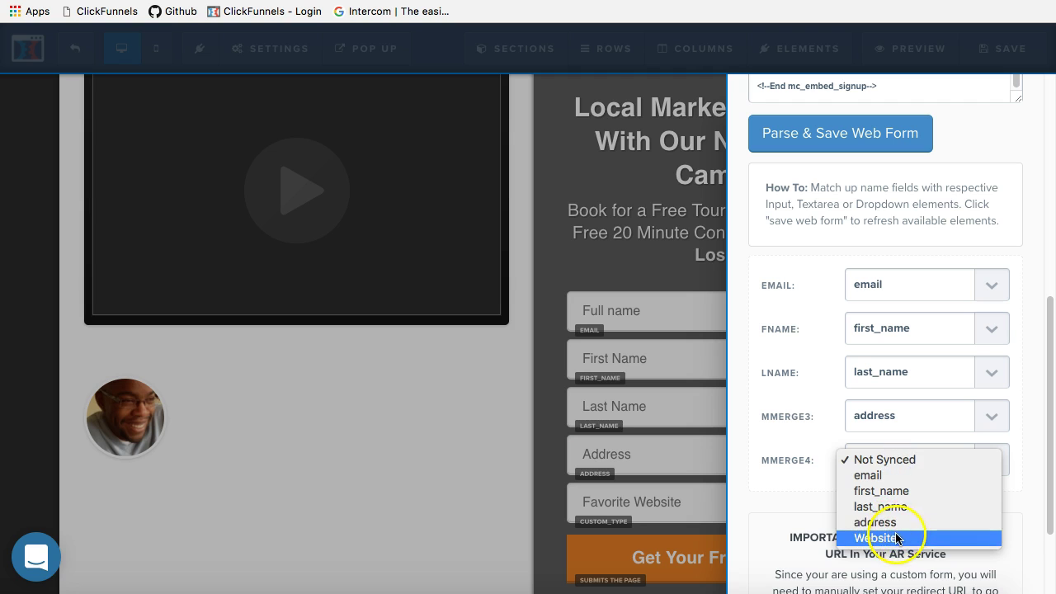
left_click(895, 536)
left_click(649, 430)
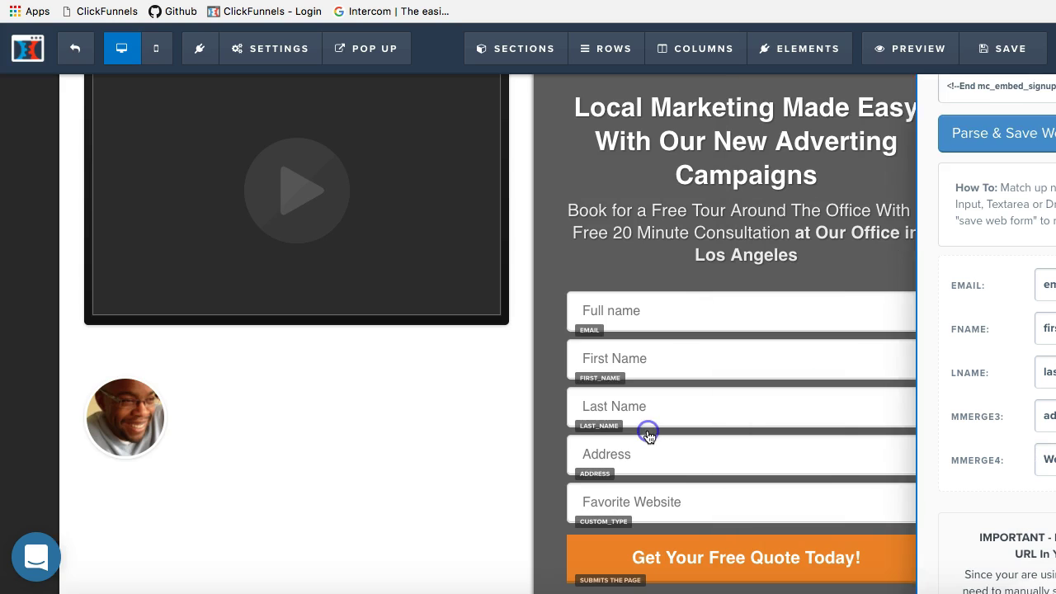
Save the page with the new integration and open its live preview.
left_click(1011, 49)
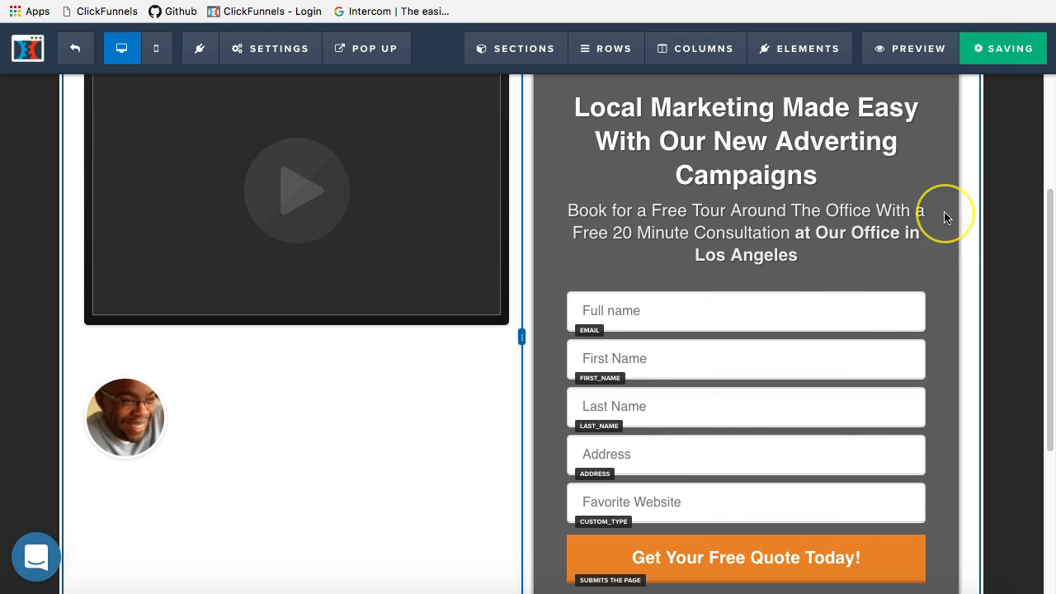
left_click(911, 51)
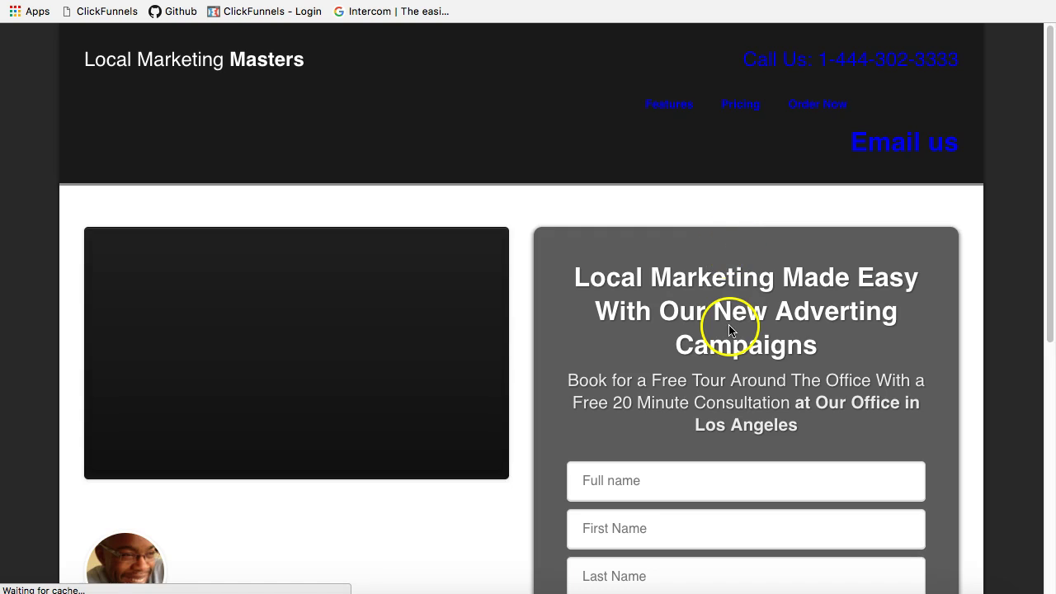
scroll(731, 317, "down", 3)
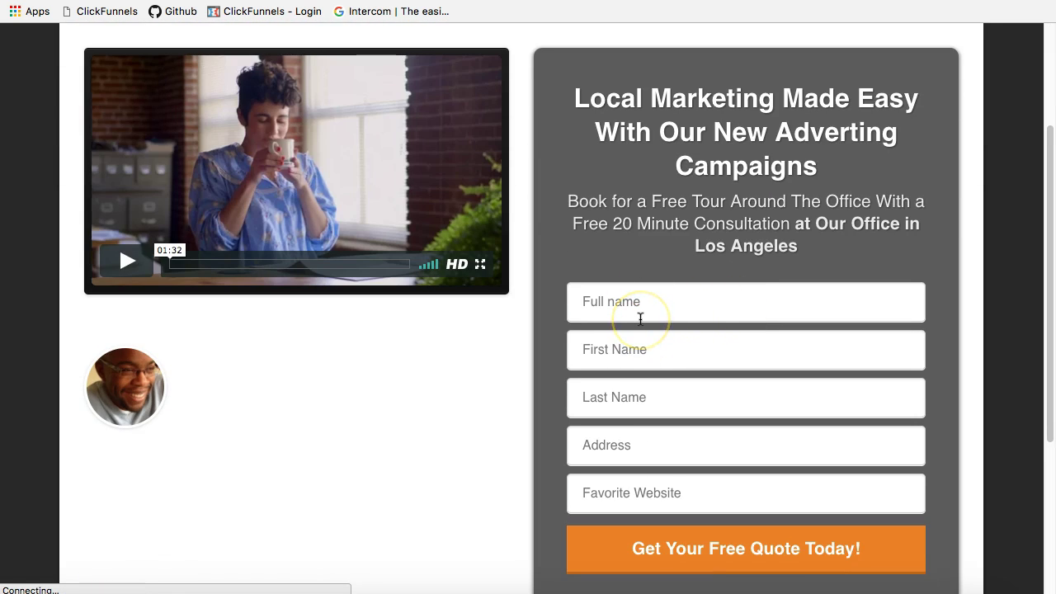
scroll(640, 319, "down", 1)
Fill the form with test subscriber details, correct the e-mail, and submit it.
left_click(667, 275)
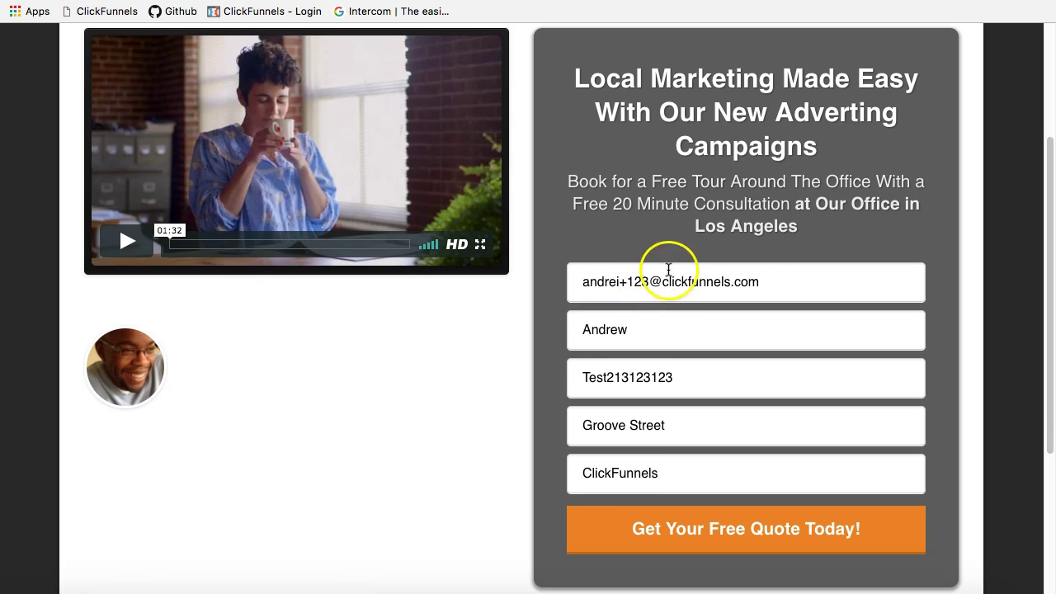
left_click(649, 281)
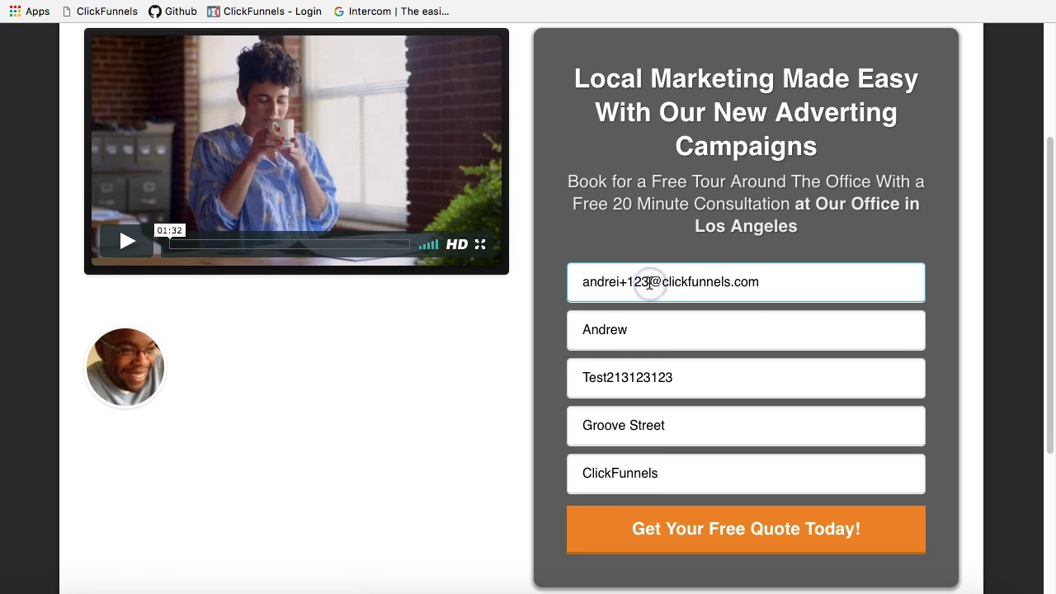
key("BackSpace")
key("BackSpace")
key("BackSpace")
key("BackSpace")
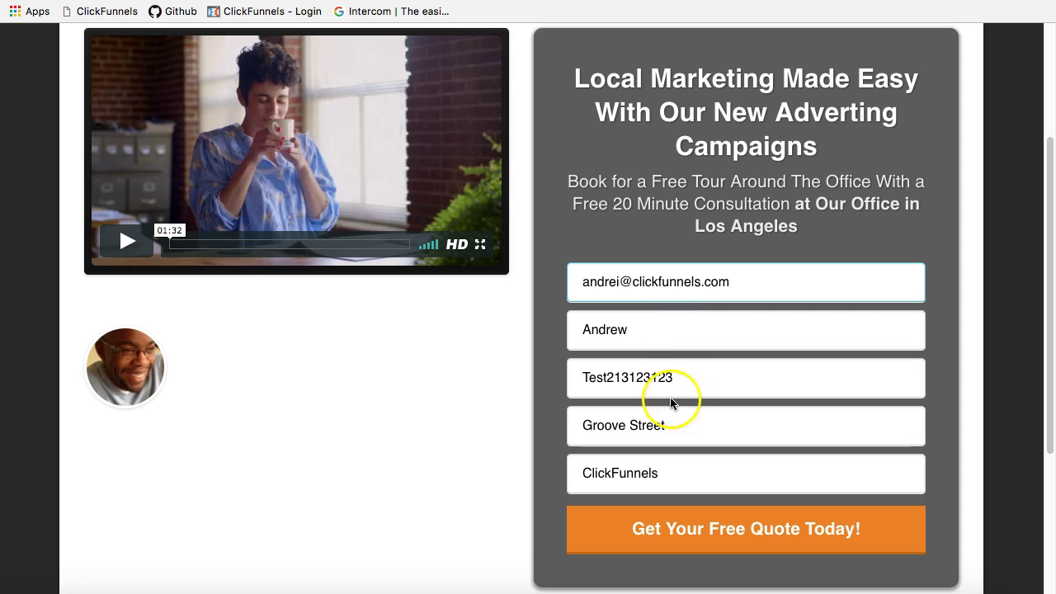
left_click(684, 530)
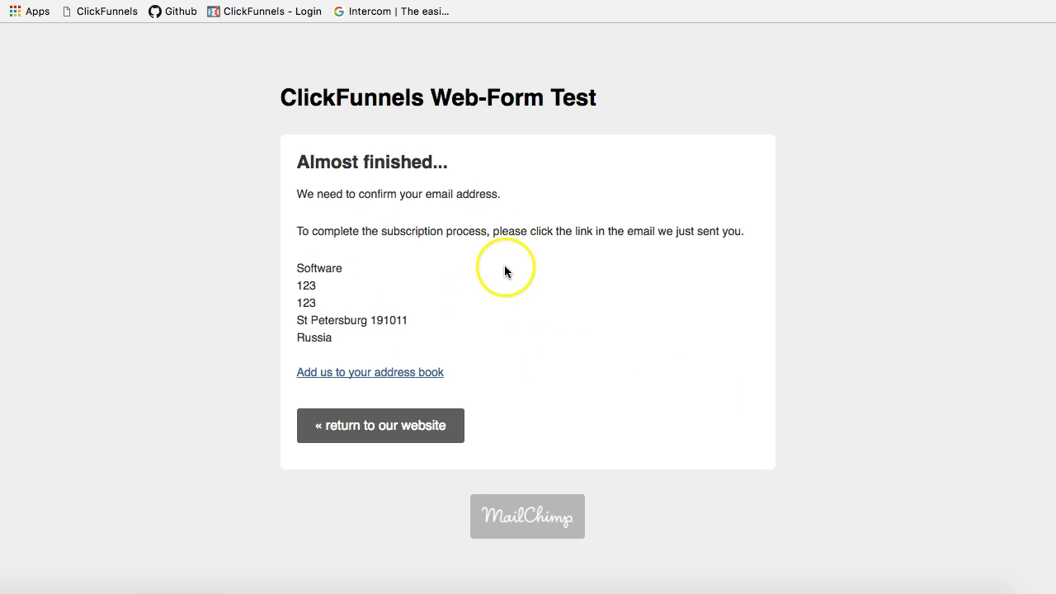
Confirm the test subscription by e-mail and open MailChimp's Lists showing 1 subscriber.
left_click(295, 159)
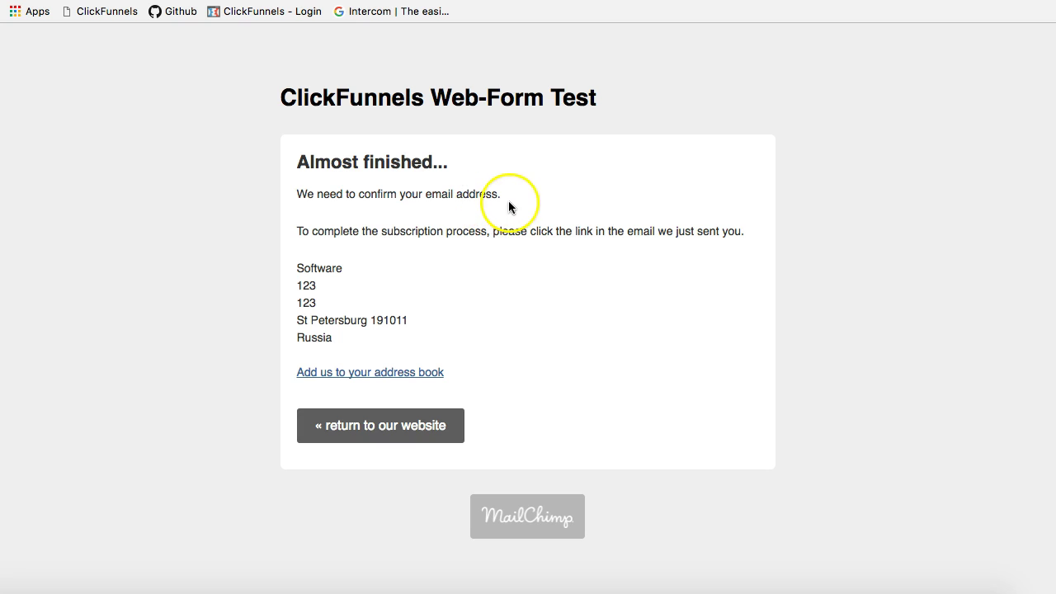
left_click_drag(504, 198, 301, 191)
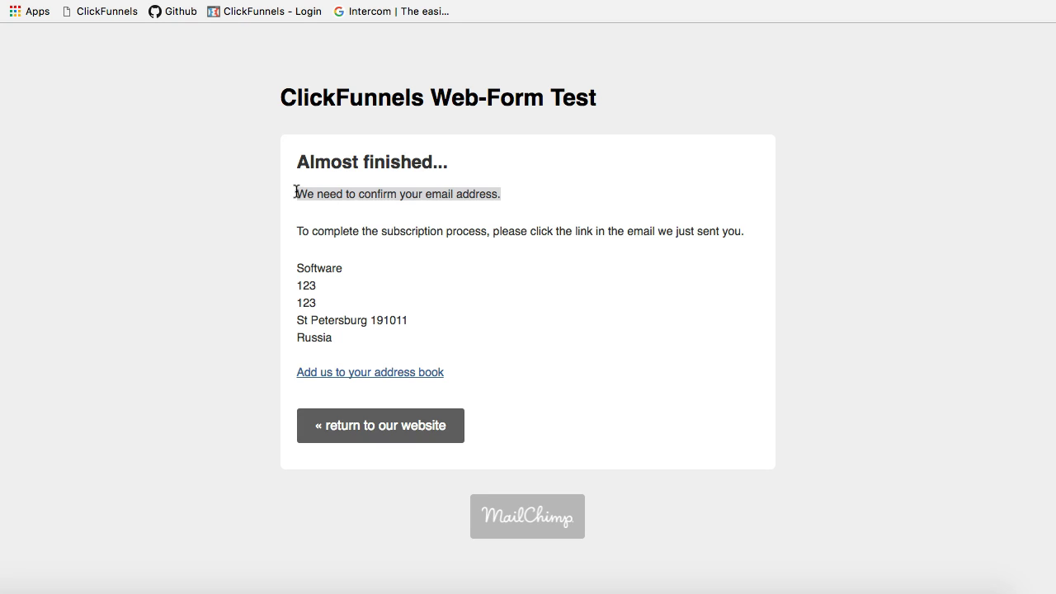
left_click(532, 198)
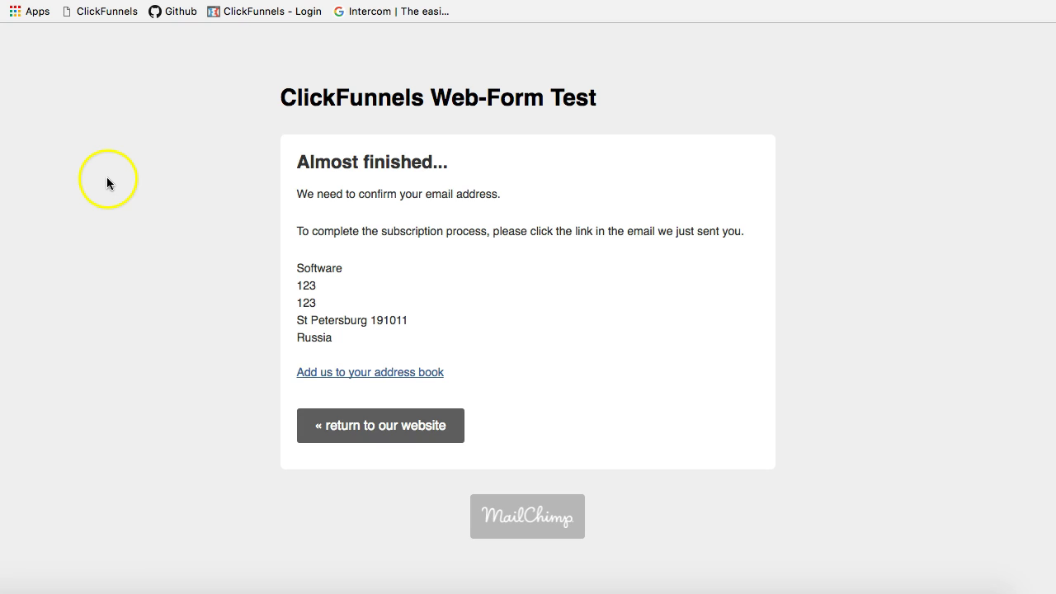
left_click(928, 290)
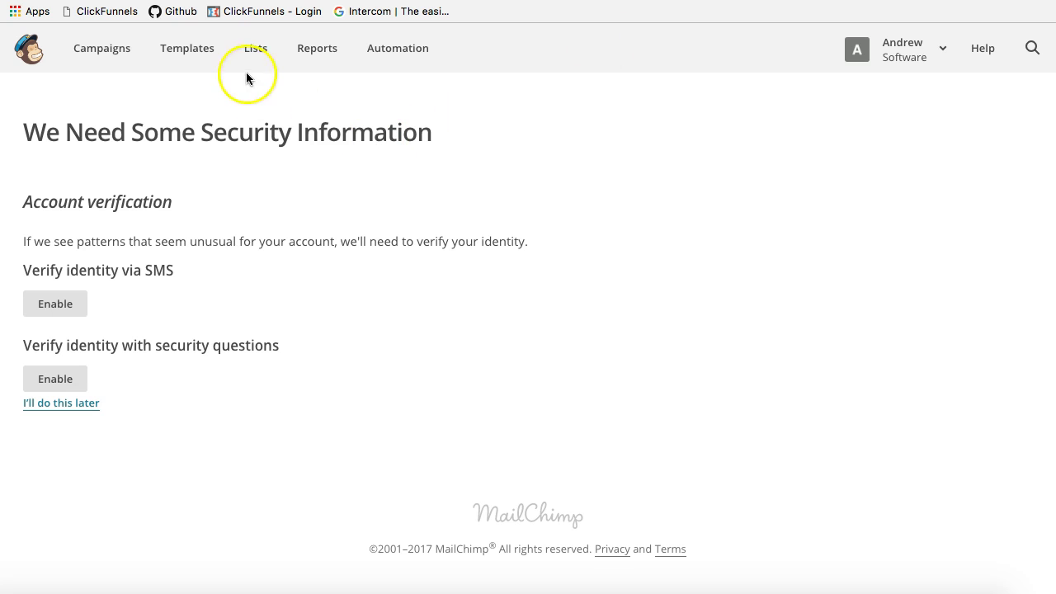
left_click(254, 48)
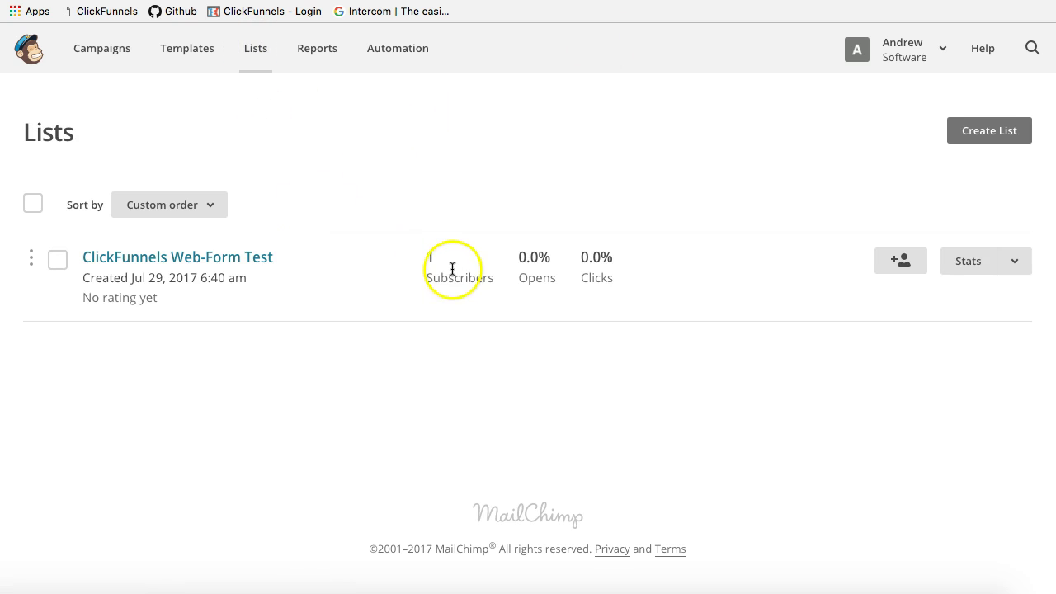
Open the ClickFunnels Web-Form Test contacts and highlight the test subscriber's saved name, address and website values.
left_click(438, 259)
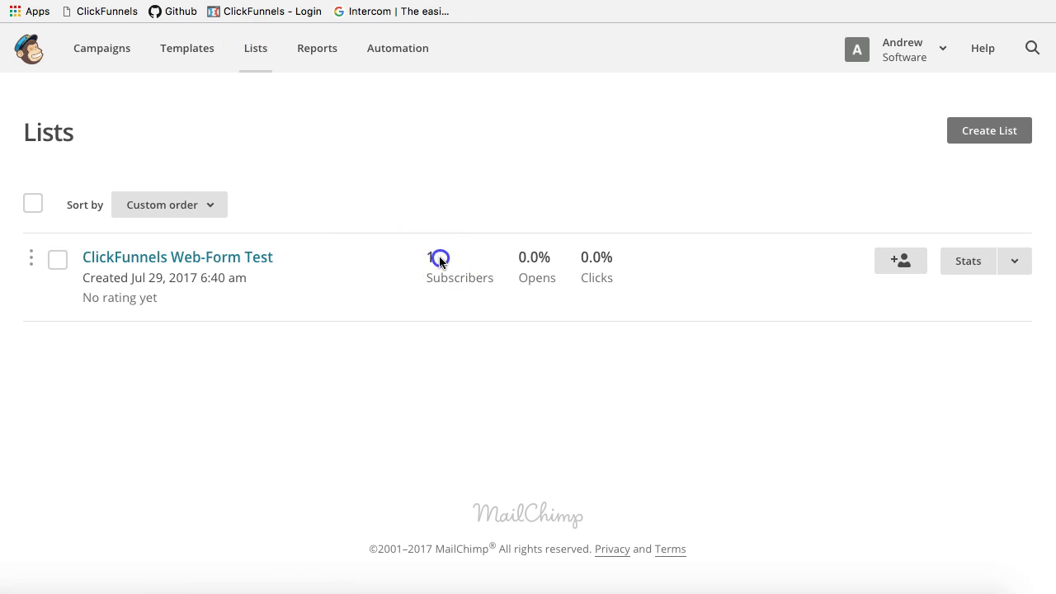
left_click(213, 257)
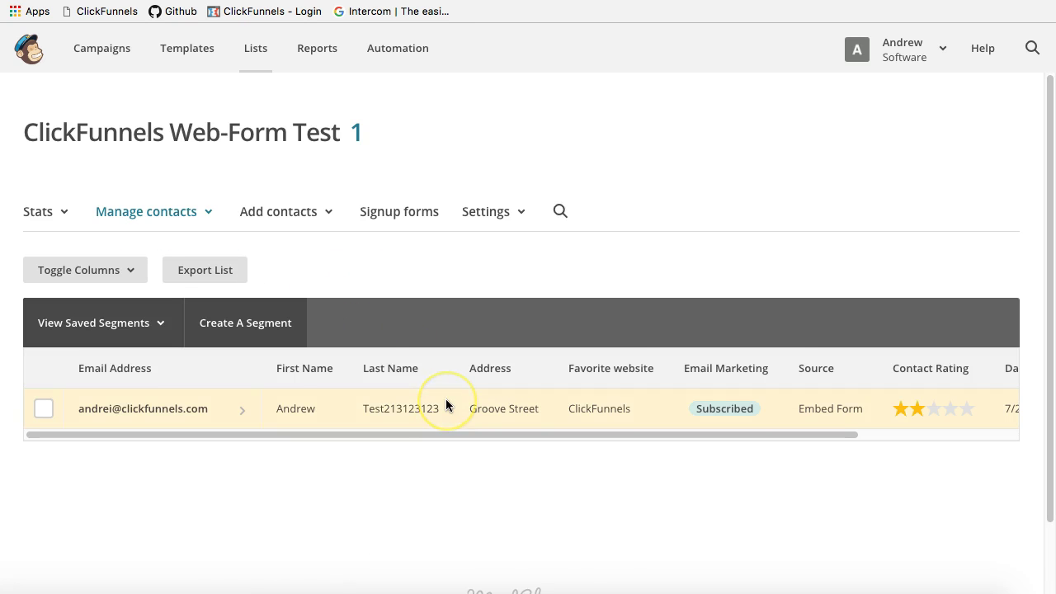
scroll(446, 400, "down", 1)
left_click_drag(318, 367, 271, 365)
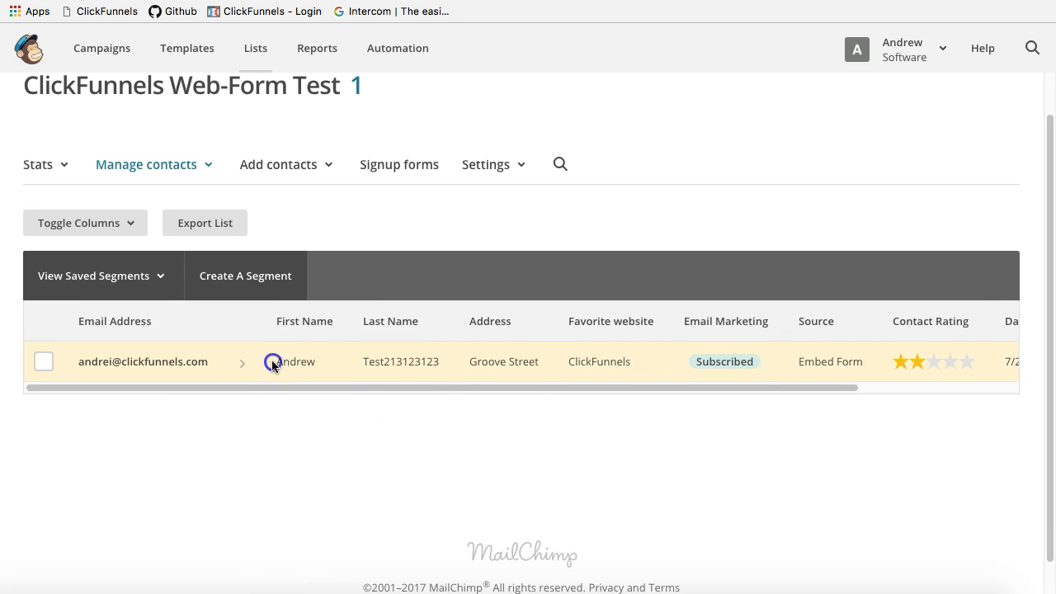
left_click_drag(367, 360, 635, 361)
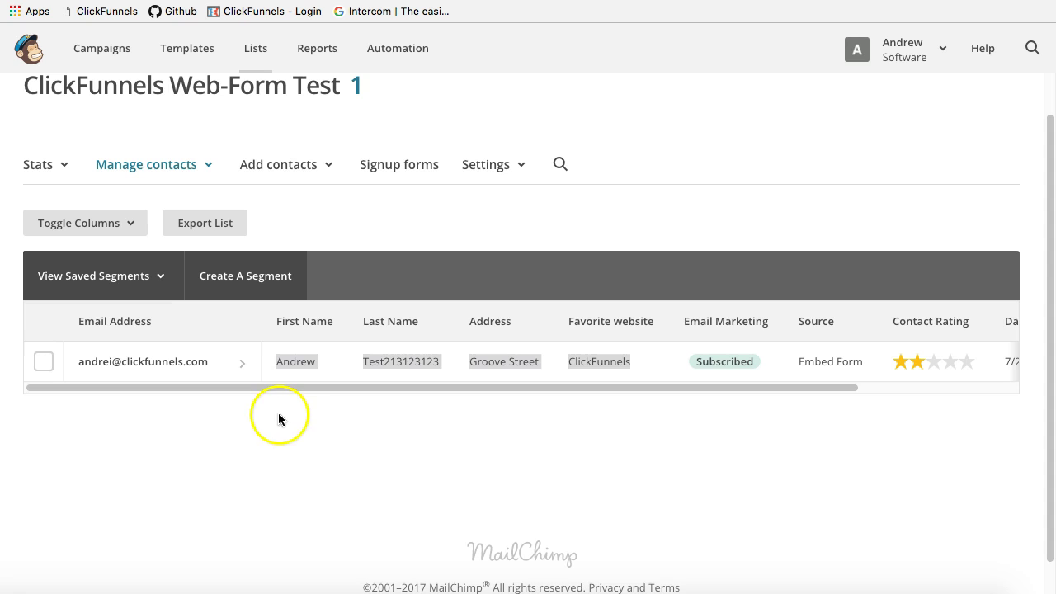
scroll(382, 238, "up", 2)
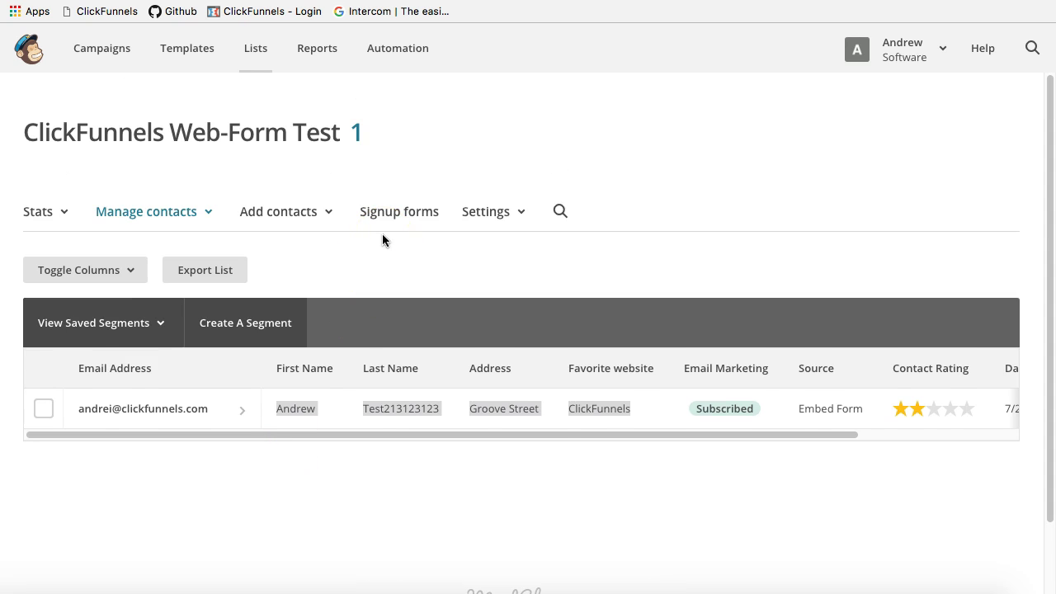